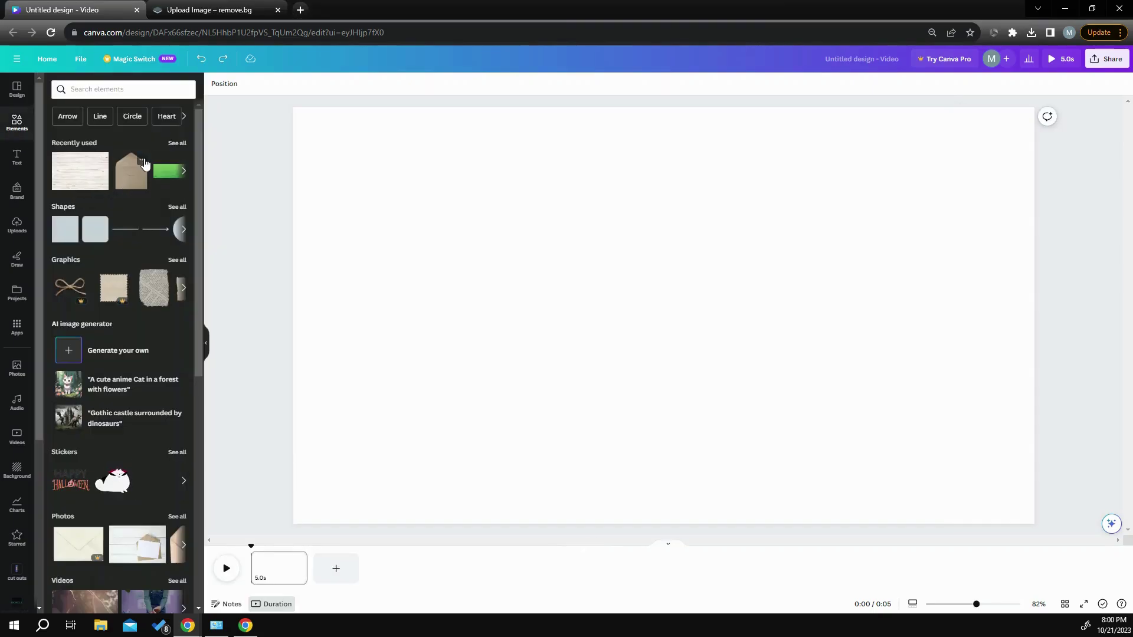
- Add the free Brown Envelope Cutout from the recently used elements to the blank page and shift it slightly toward the upper left
{"action": "left_click", "coordinate": [142, 160]}
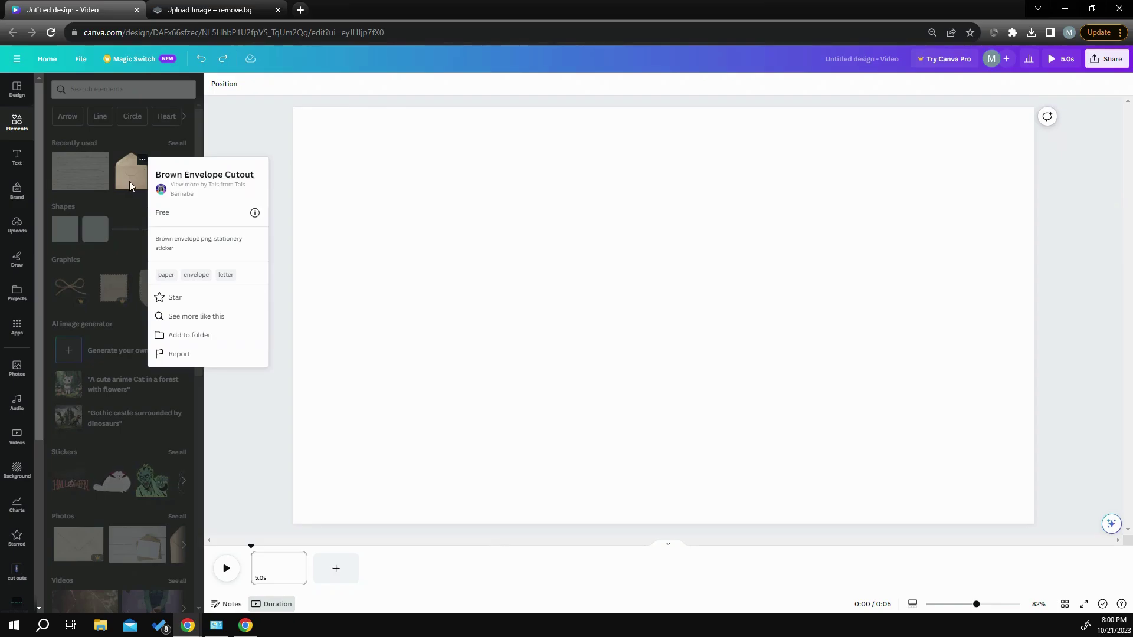
{"action": "left_click", "coordinate": [129, 181]}
{"action": "left_click", "coordinate": [130, 184]}
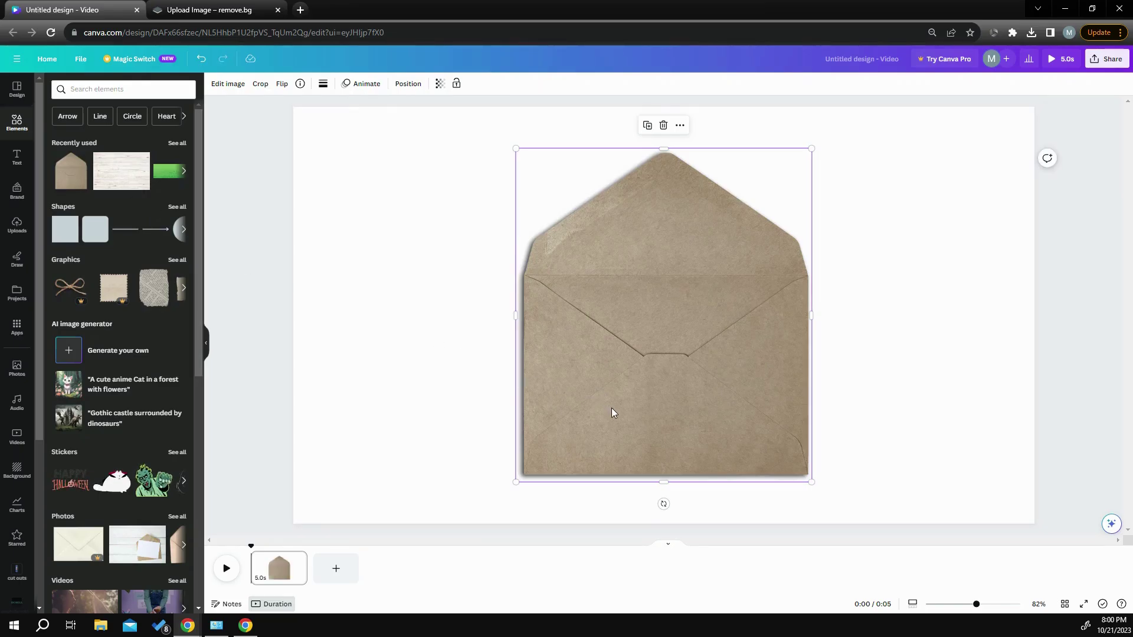
{"action": "left_click_drag", "start_coordinate": [611, 409], "coordinate": [597, 405]}
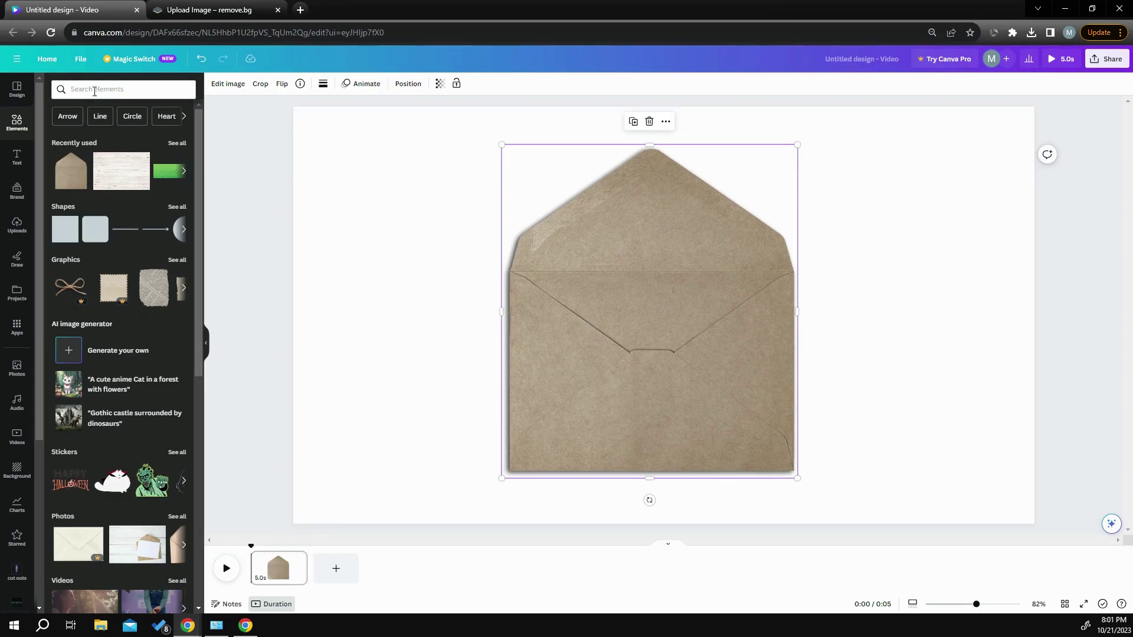
- Download the envelope design as a PNG image
{"action": "left_click", "coordinate": [81, 61]}
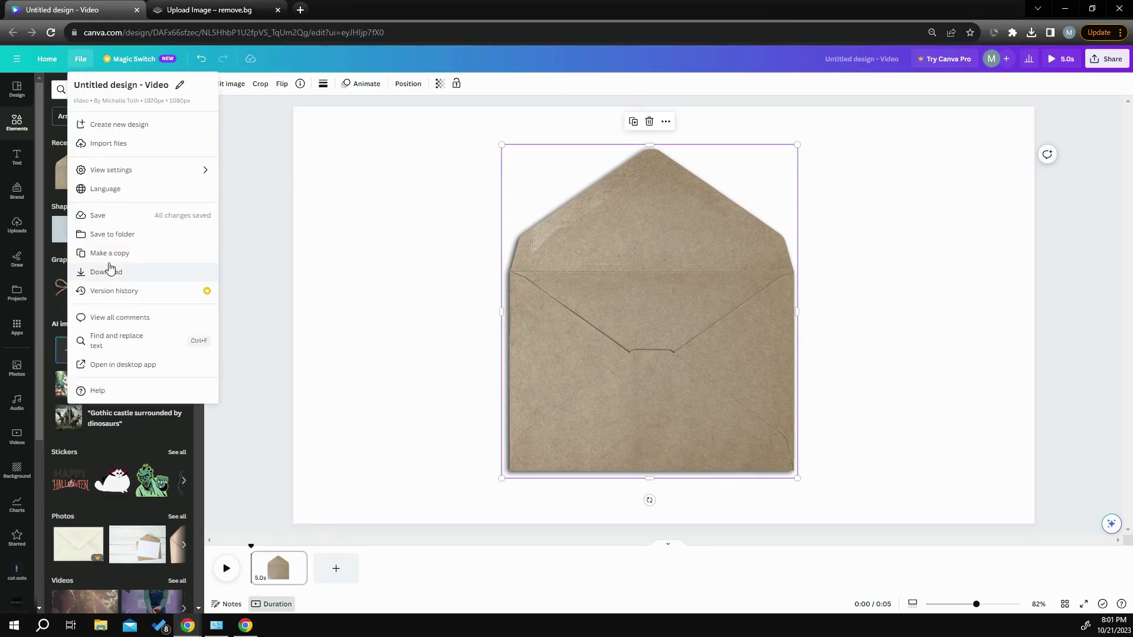
{"action": "left_click", "coordinate": [110, 276]}
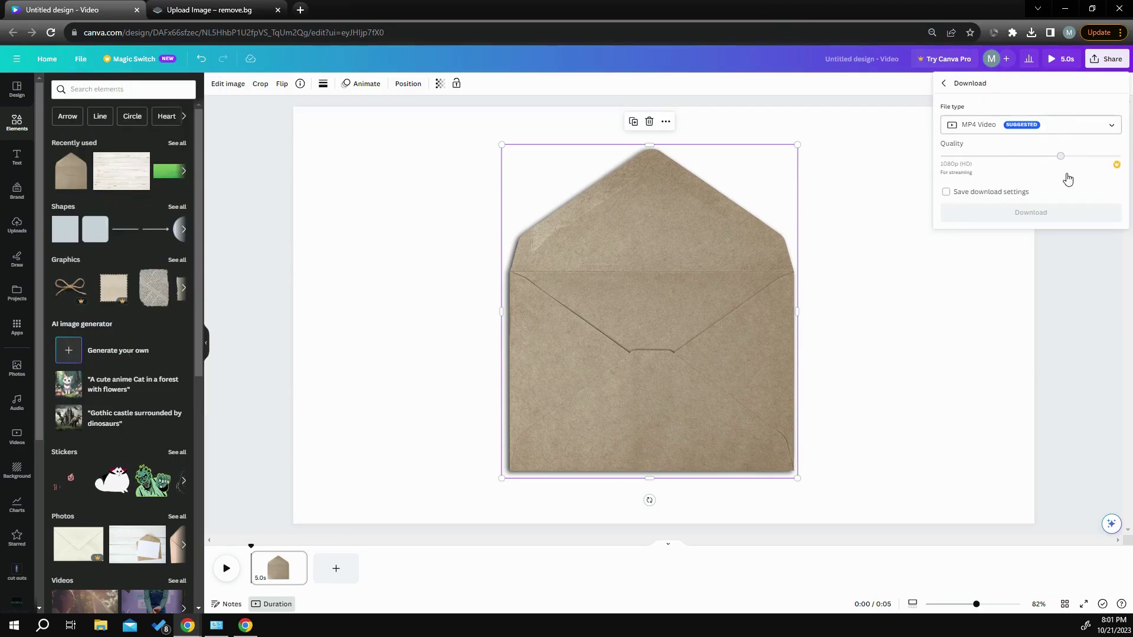
{"action": "left_click", "coordinate": [1113, 129]}
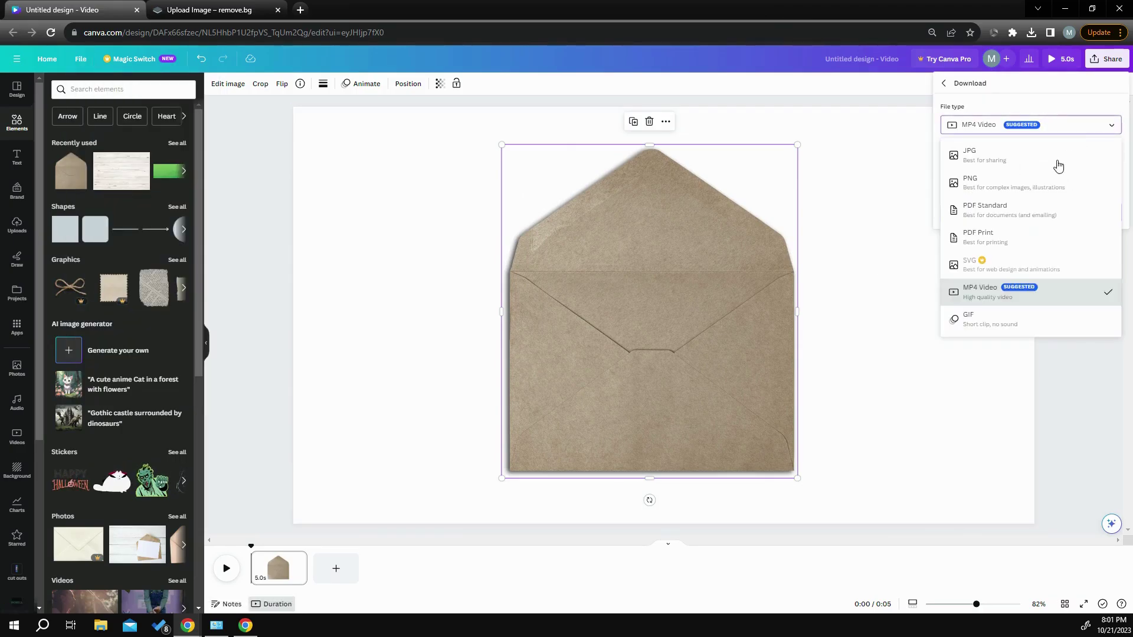
{"action": "left_click", "coordinate": [1039, 185]}
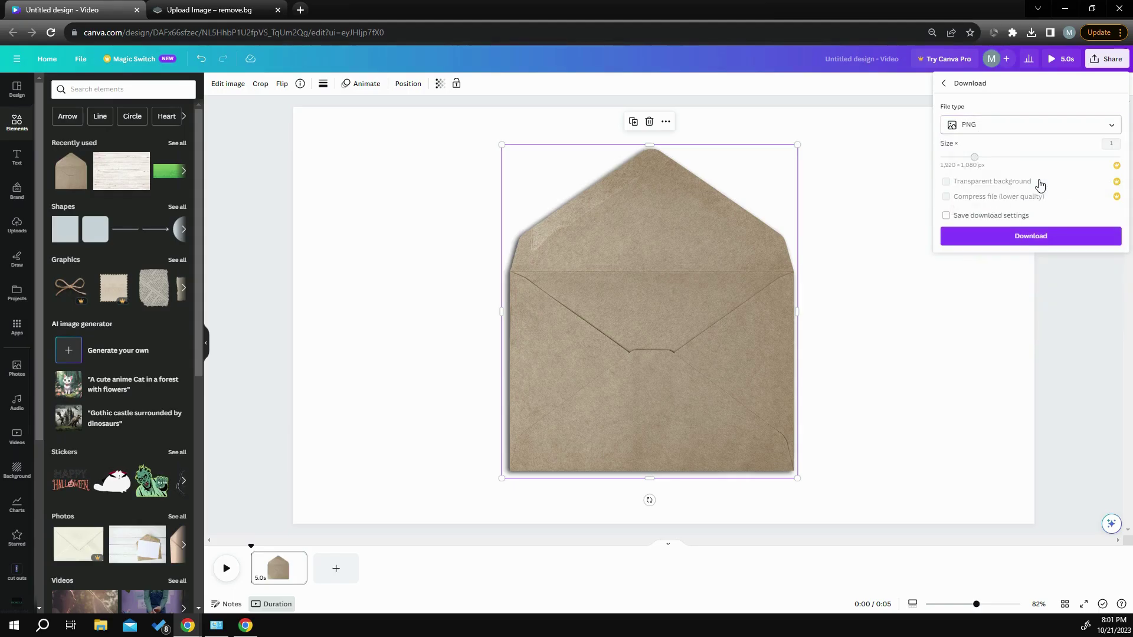
{"action": "left_click", "coordinate": [1030, 244]}
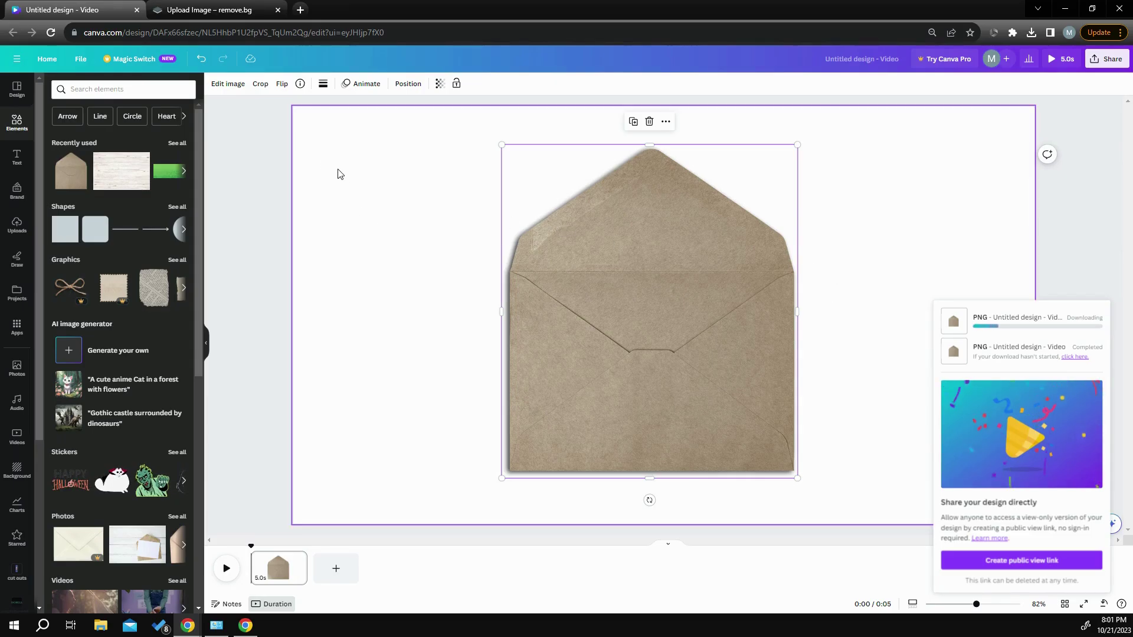
- Switch to remove.bg and upload the downloaded file Untitled design (25).png to remove its background
{"action": "left_click", "coordinate": [215, 9]}
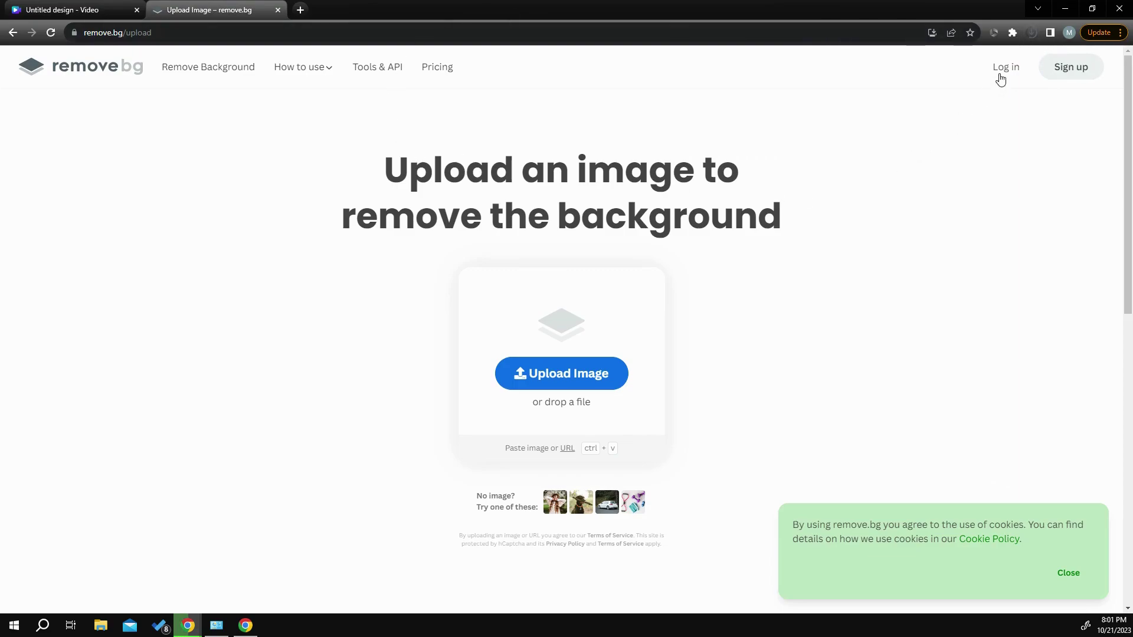
{"action": "left_click", "coordinate": [1030, 33]}
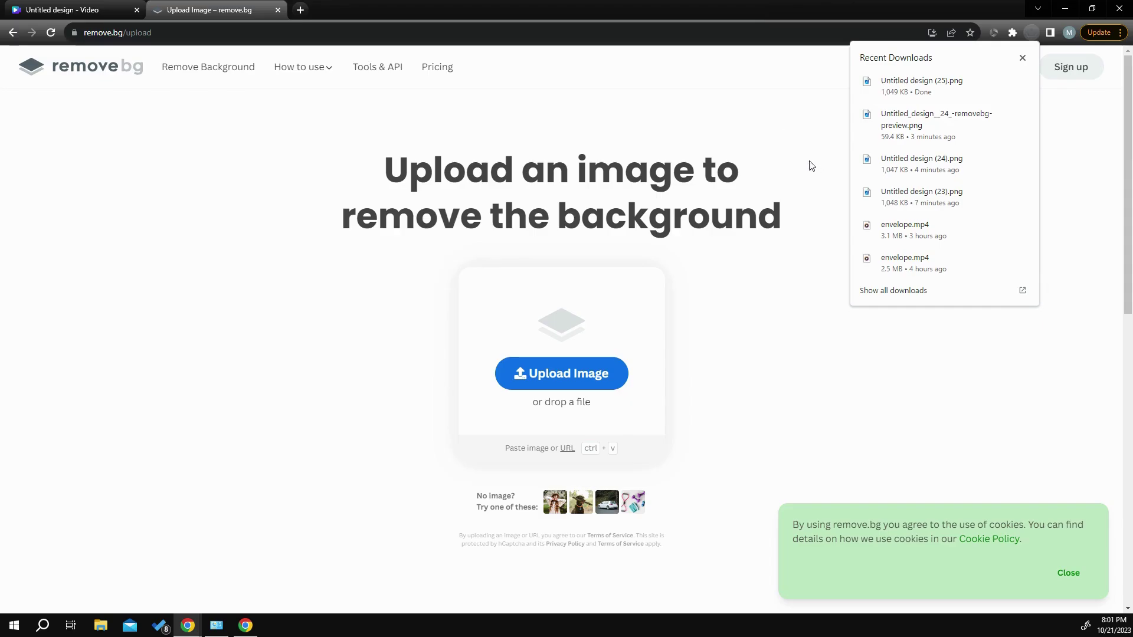
{"action": "left_click_drag", "start_coordinate": [883, 95], "coordinate": [561, 325]}
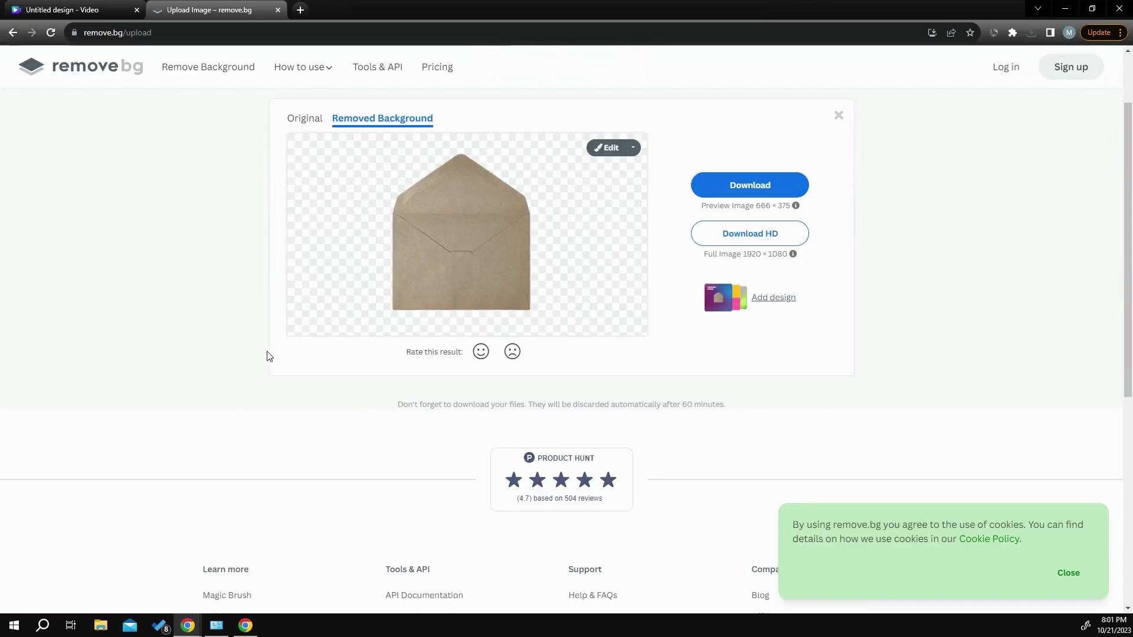
- Erase the envelope's whole open flap down to the V-shaped front edge, using a reduced Erase brush size
{"action": "left_click", "coordinate": [617, 149]}
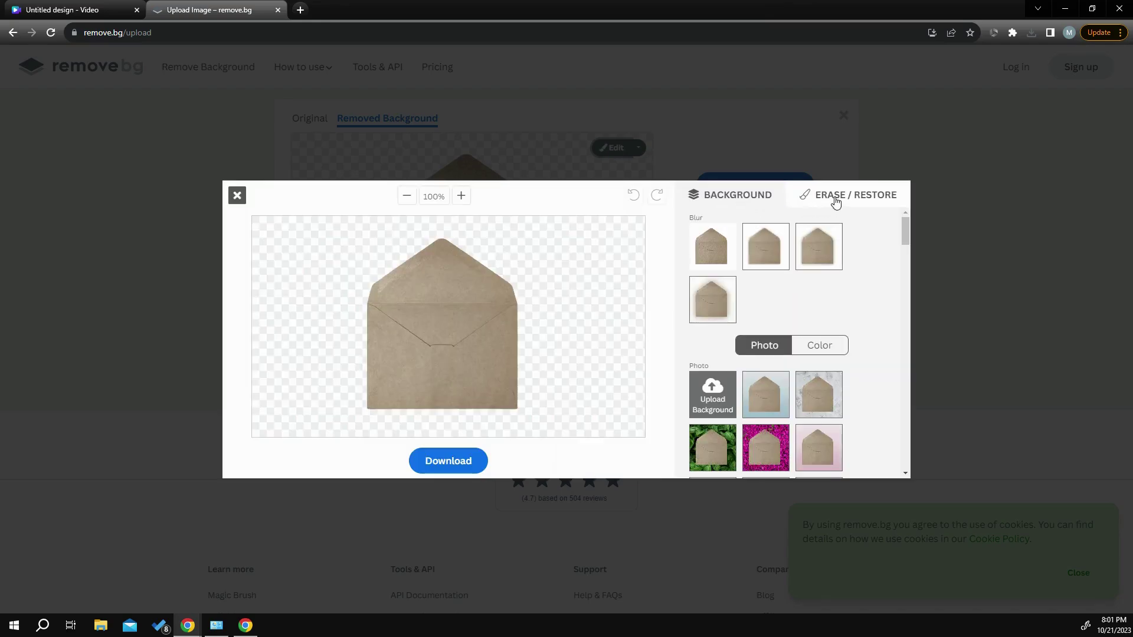
{"action": "left_click", "coordinate": [836, 200]}
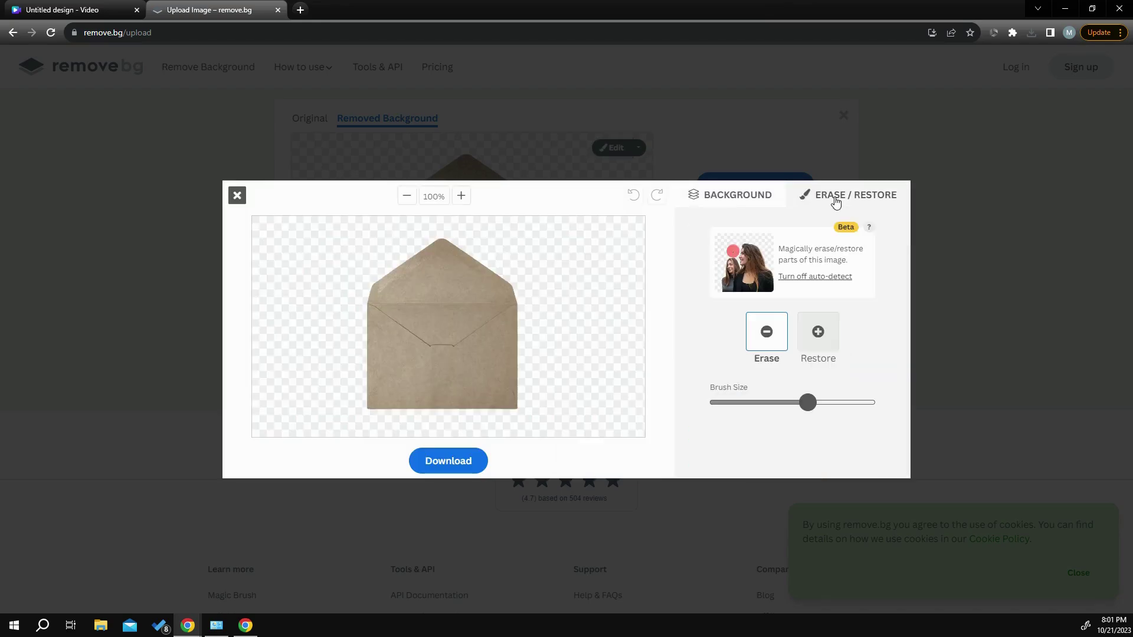
{"action": "left_click", "coordinate": [770, 341]}
{"action": "left_click_drag", "start_coordinate": [807, 404], "coordinate": [748, 407]}
{"action": "left_click", "coordinate": [761, 403]}
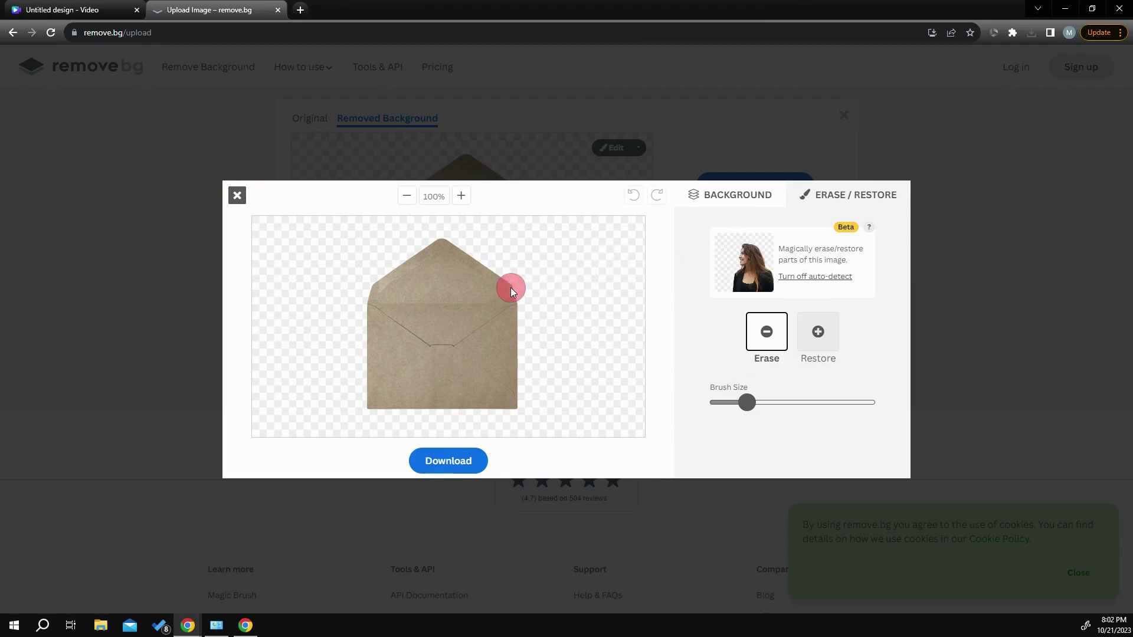
{"action": "mouse_move", "coordinate": [511, 288]}
{"action": "left_mouse_down"}
{"action": "mouse_move", "coordinate": [447, 331]}
{"action": "mouse_move", "coordinate": [382, 292]}
{"action": "mouse_move", "coordinate": [436, 255]}
{"action": "left_mouse_up"}
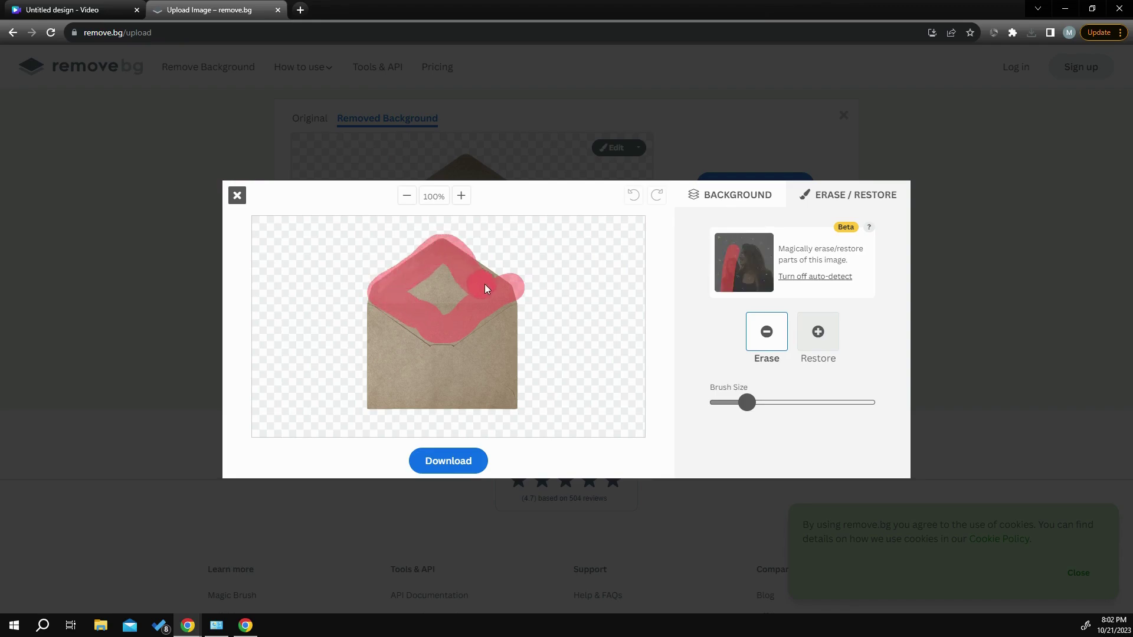
{"action": "left_click_drag", "start_coordinate": [485, 287], "coordinate": [499, 280]}
{"action": "left_click_drag", "start_coordinate": [440, 302], "coordinate": [447, 267]}
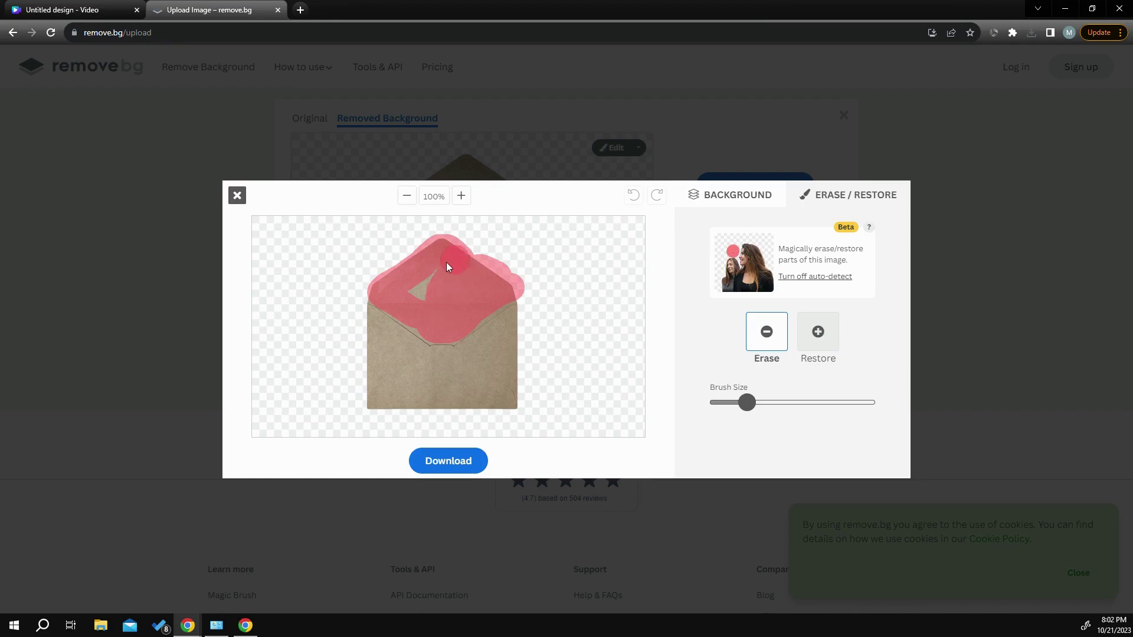
{"action": "left_click_drag", "start_coordinate": [408, 299], "coordinate": [437, 295]}
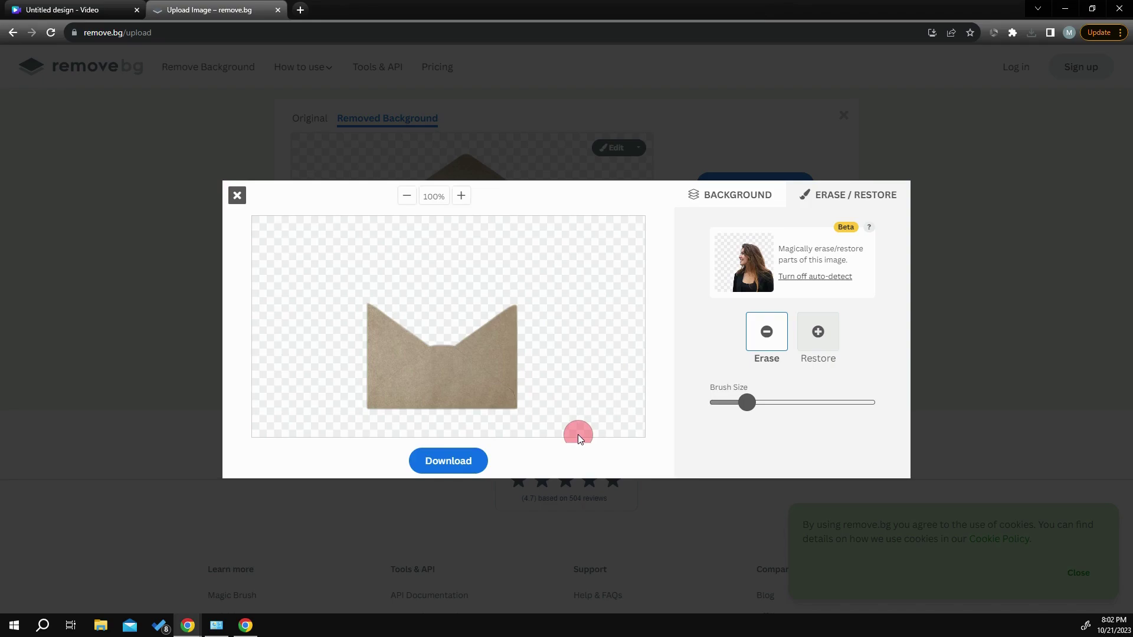
- Download the flapless envelope image and switch back to the Canva design
{"action": "left_click", "coordinate": [461, 466]}
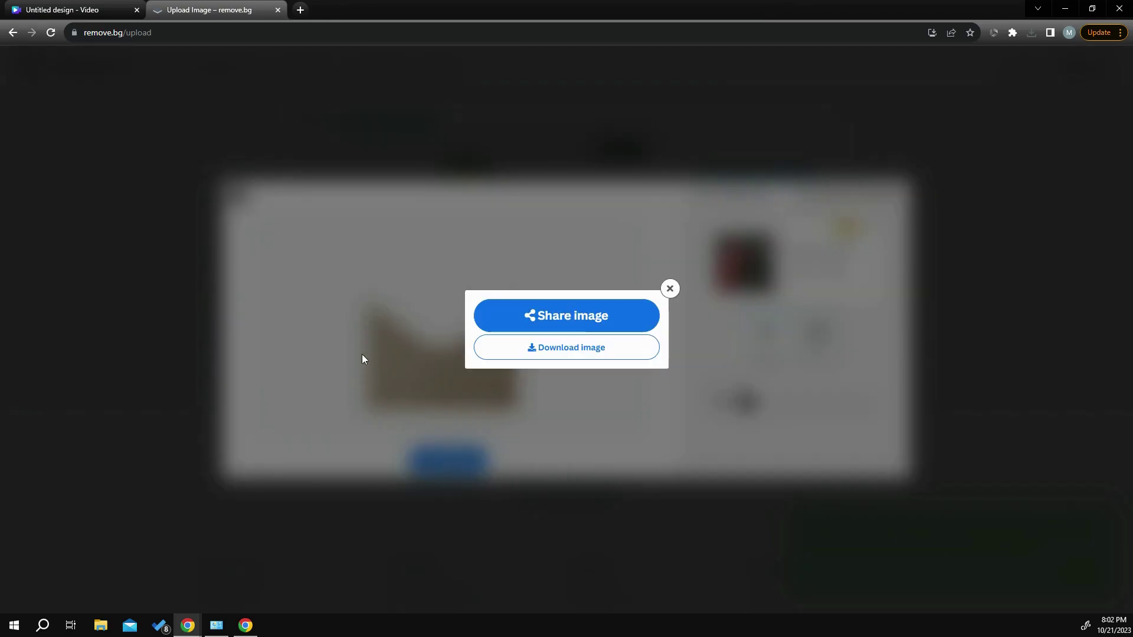
{"action": "left_click", "coordinate": [527, 351]}
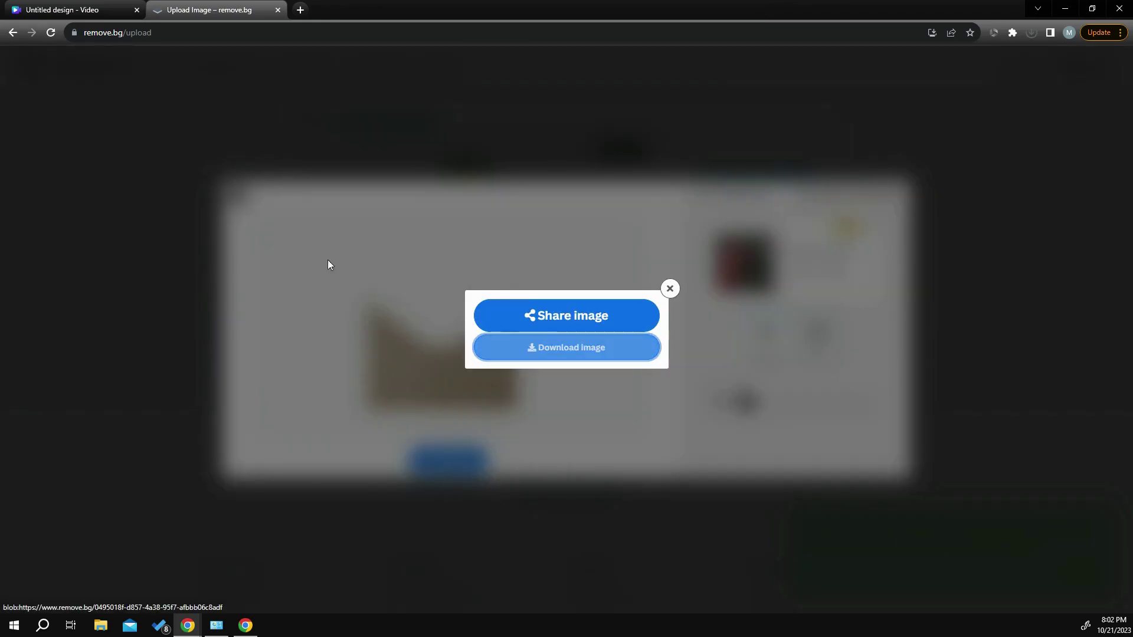
{"action": "left_click", "coordinate": [114, 11]}
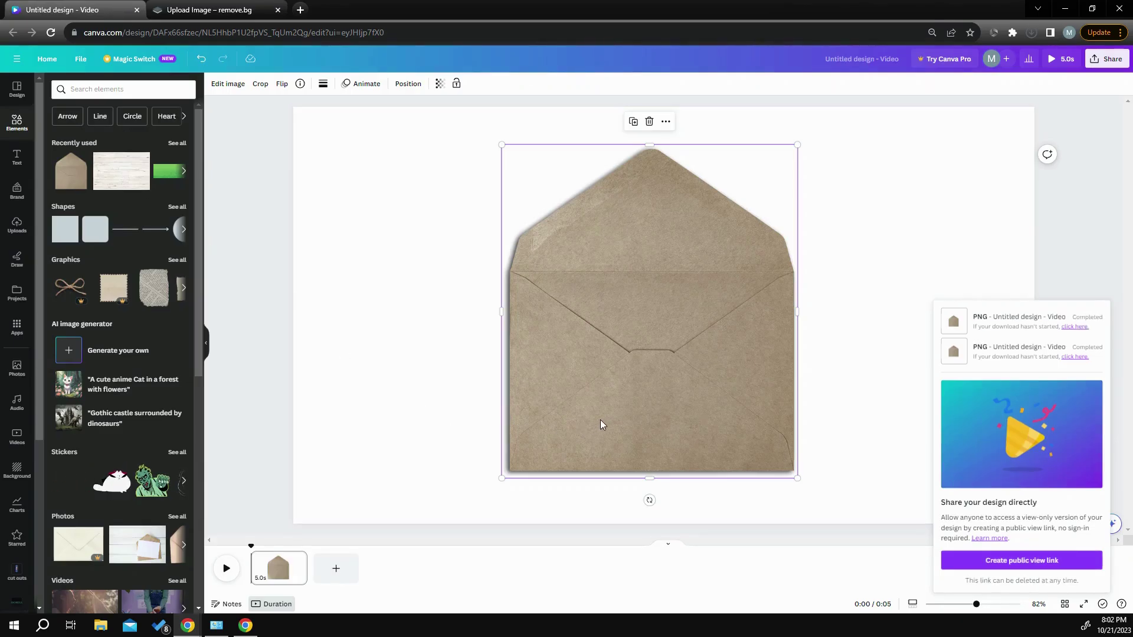
- Nudge the envelope aside, add the white wood plank photo and set it as the page background
{"action": "left_click_drag", "start_coordinate": [579, 413], "coordinate": [554, 410]}
{"action": "left_click", "coordinate": [369, 144]}
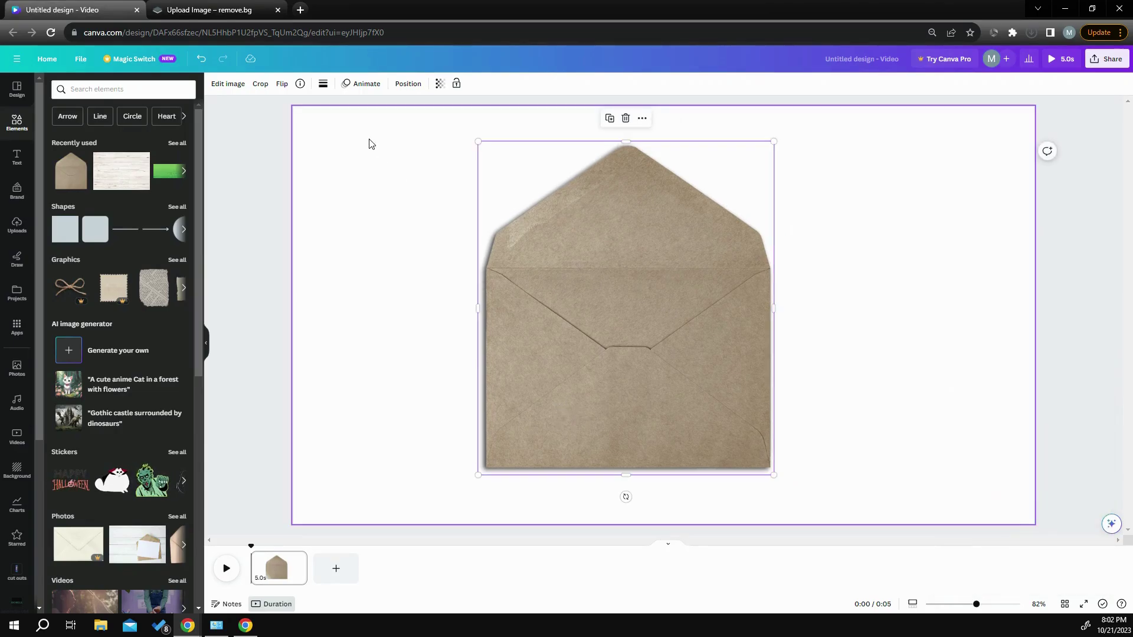
{"action": "left_click", "coordinate": [522, 241]}
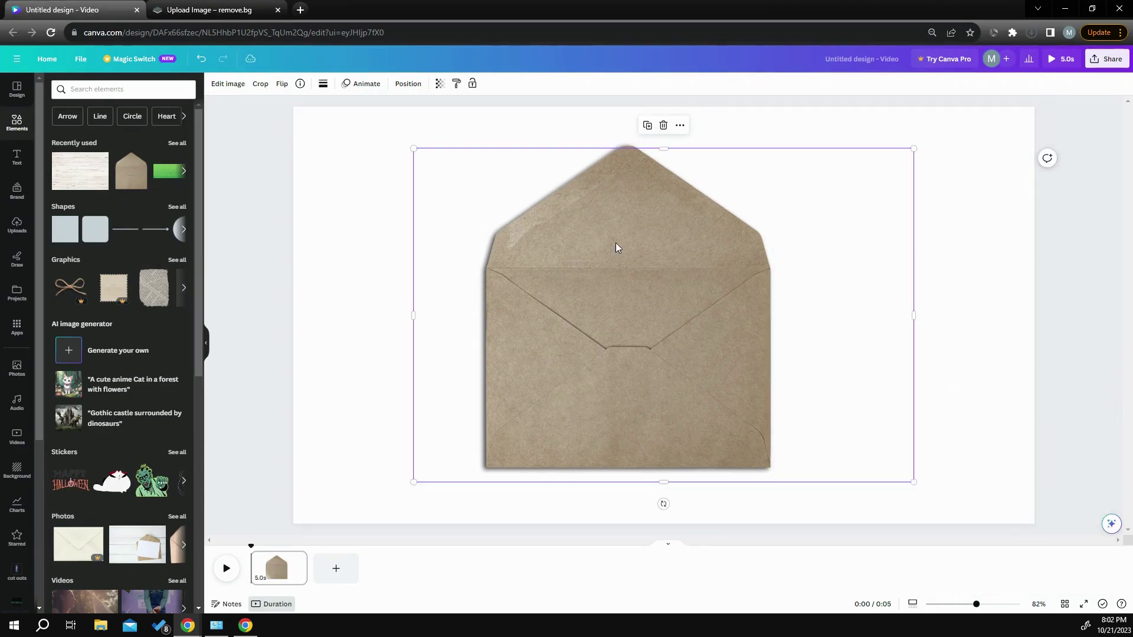
{"action": "left_click", "coordinate": [683, 133]}
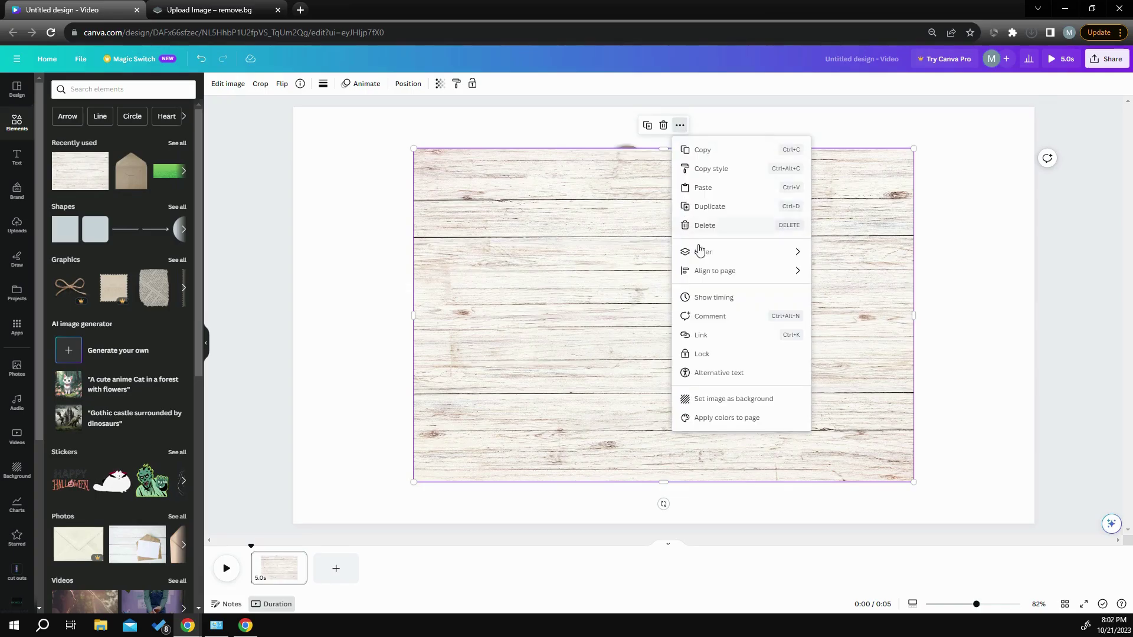
{"action": "left_click", "coordinate": [745, 397]}
- Rotate the envelope 90° clockwise so its flap points to the right and position it on the page's left half
{"action": "left_click_drag", "start_coordinate": [655, 394], "coordinate": [572, 354]}
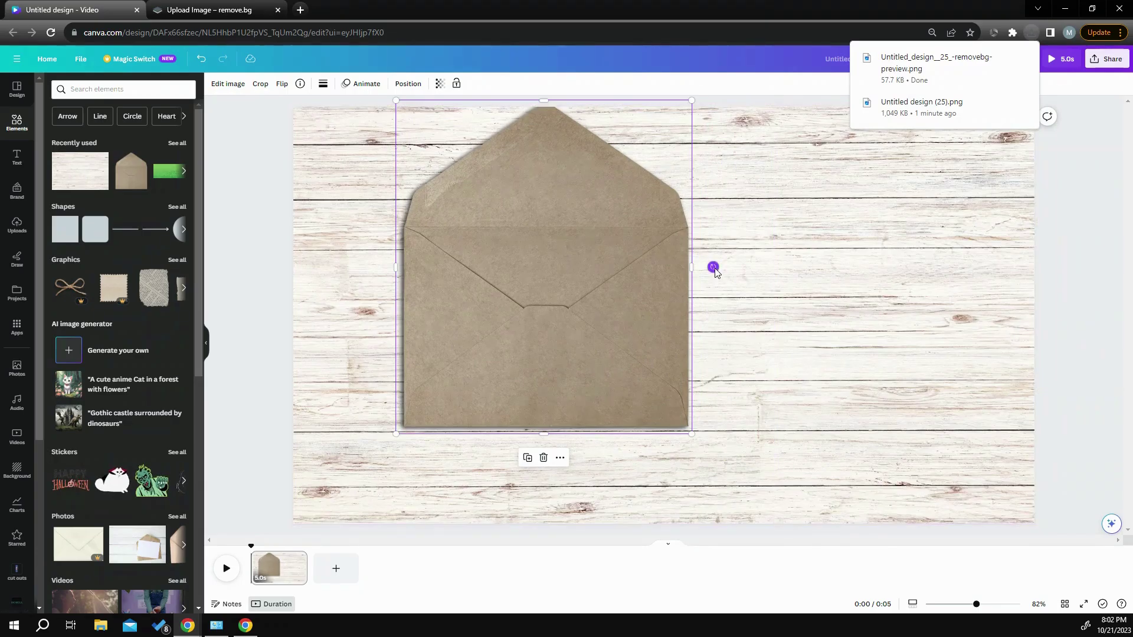
{"action": "left_click_drag", "start_coordinate": [713, 267], "coordinate": [555, 364]}
{"action": "left_click_drag", "start_coordinate": [487, 341], "coordinate": [466, 345]}
{"action": "left_click_drag", "start_coordinate": [336, 291], "coordinate": [330, 282]}
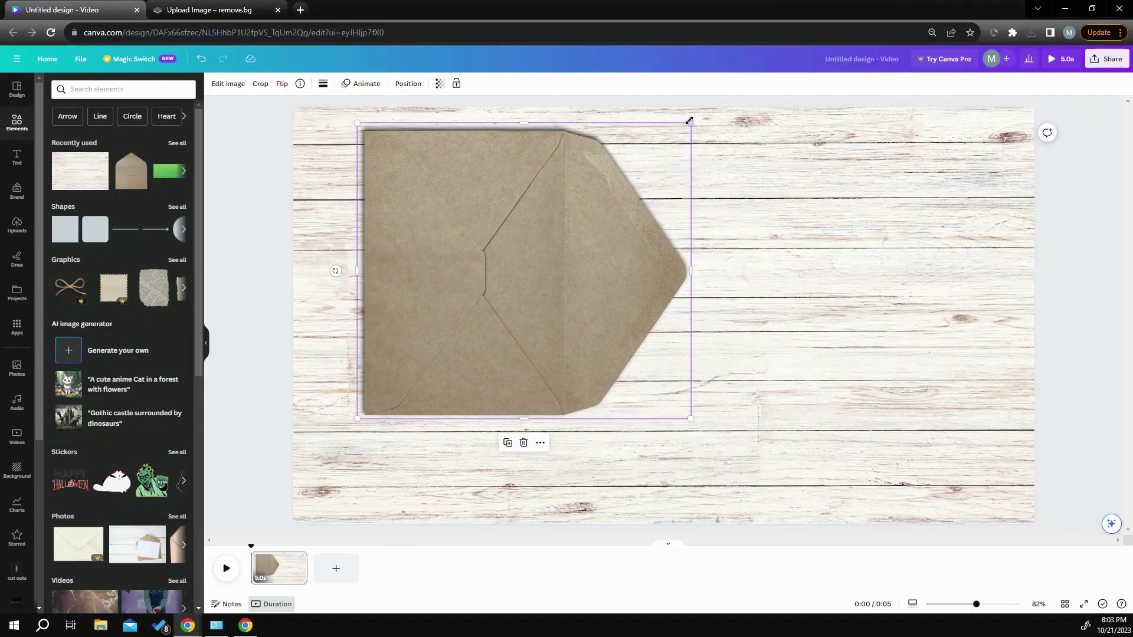
- Shrink the rotated envelope and place it near the left edge of the page
{"action": "left_click_drag", "start_coordinate": [691, 122], "coordinate": [603, 184]}
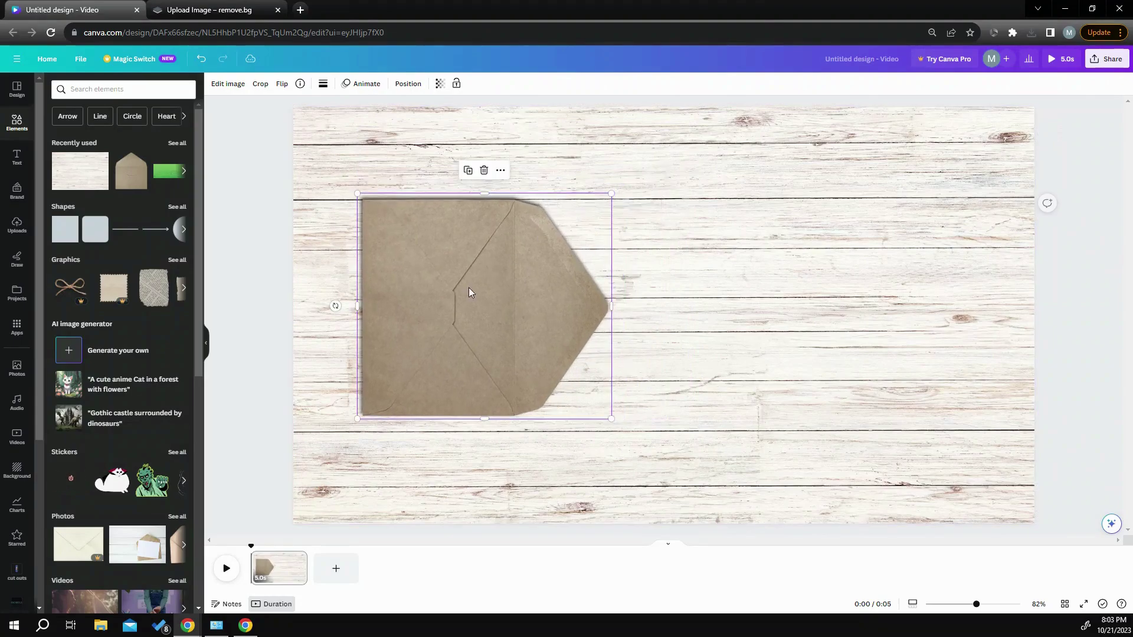
{"action": "left_click_drag", "start_coordinate": [466, 289], "coordinate": [426, 287]}
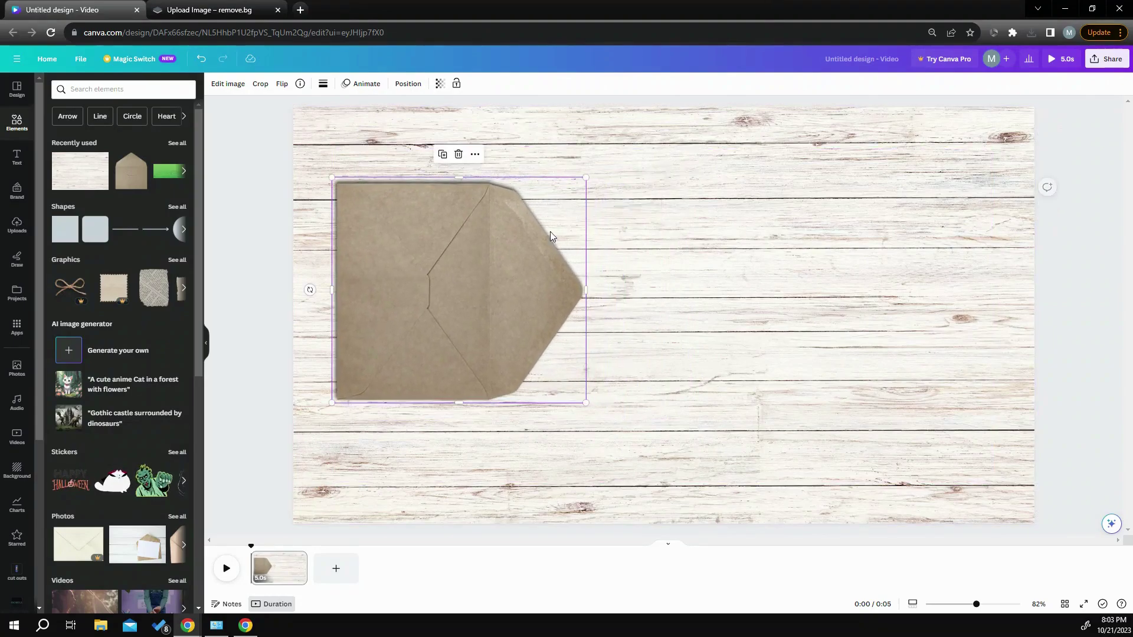
{"action": "left_click_drag", "start_coordinate": [586, 178], "coordinate": [577, 185]}
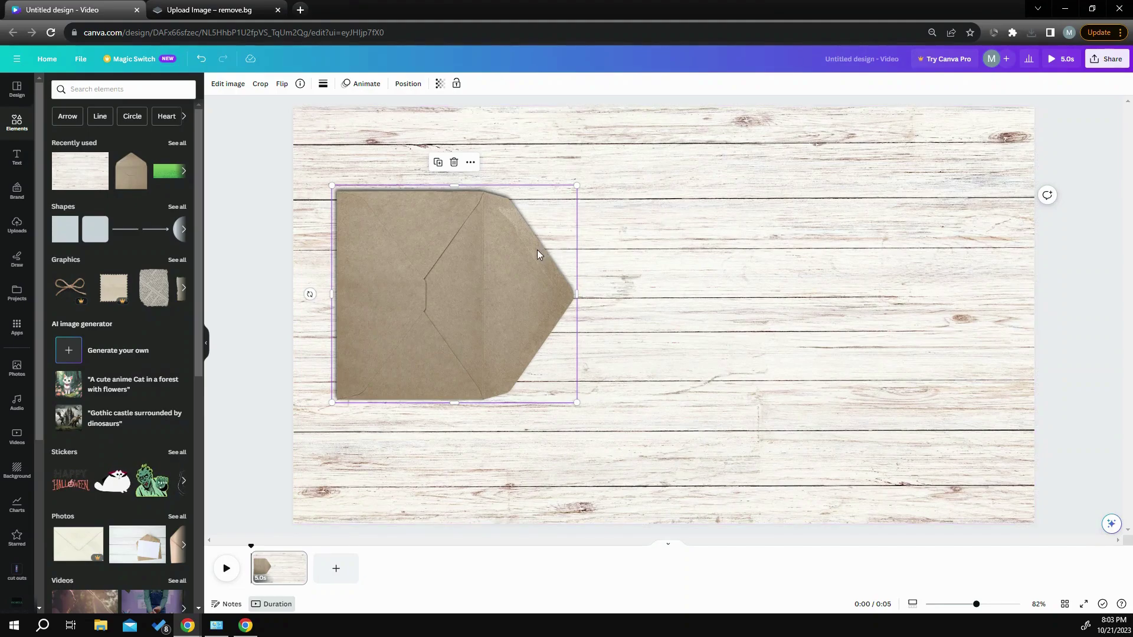
- Duplicate the envelope, align the copy exactly over the original and crop the copy's left side to the flap's fold line
{"action": "left_click", "coordinate": [437, 163]}
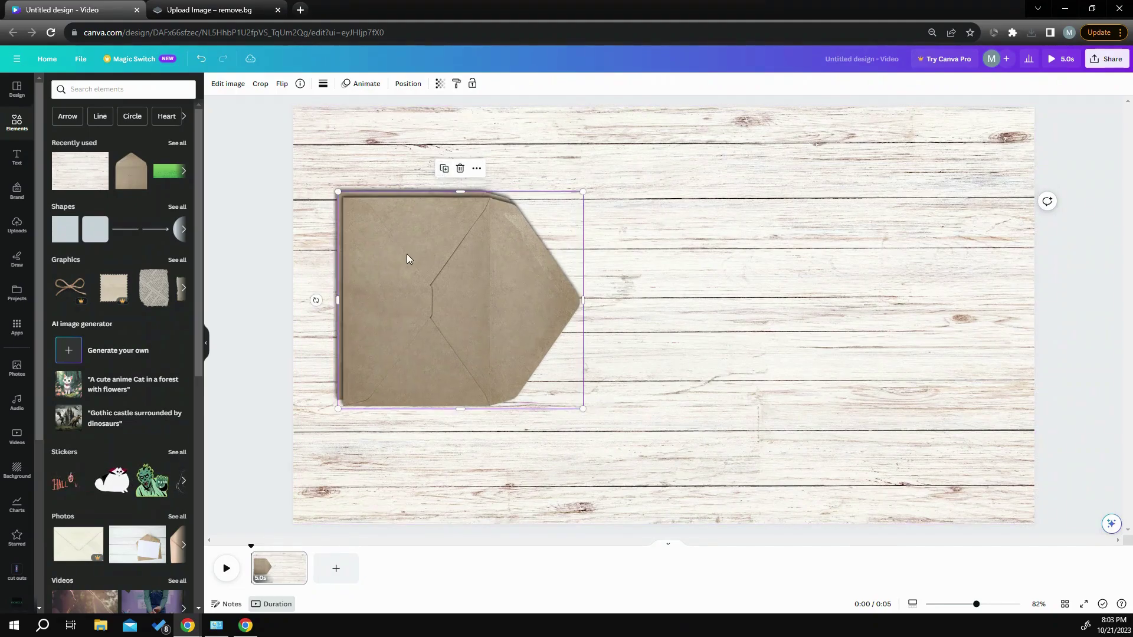
{"action": "left_click_drag", "start_coordinate": [418, 253], "coordinate": [401, 247]}
{"action": "left_click_drag", "start_coordinate": [328, 294], "coordinate": [484, 284]}
{"action": "left_click", "coordinate": [536, 300]}
{"action": "left_click_drag", "start_coordinate": [614, 293], "coordinate": [501, 289]}
{"action": "left_click", "coordinate": [640, 319]}
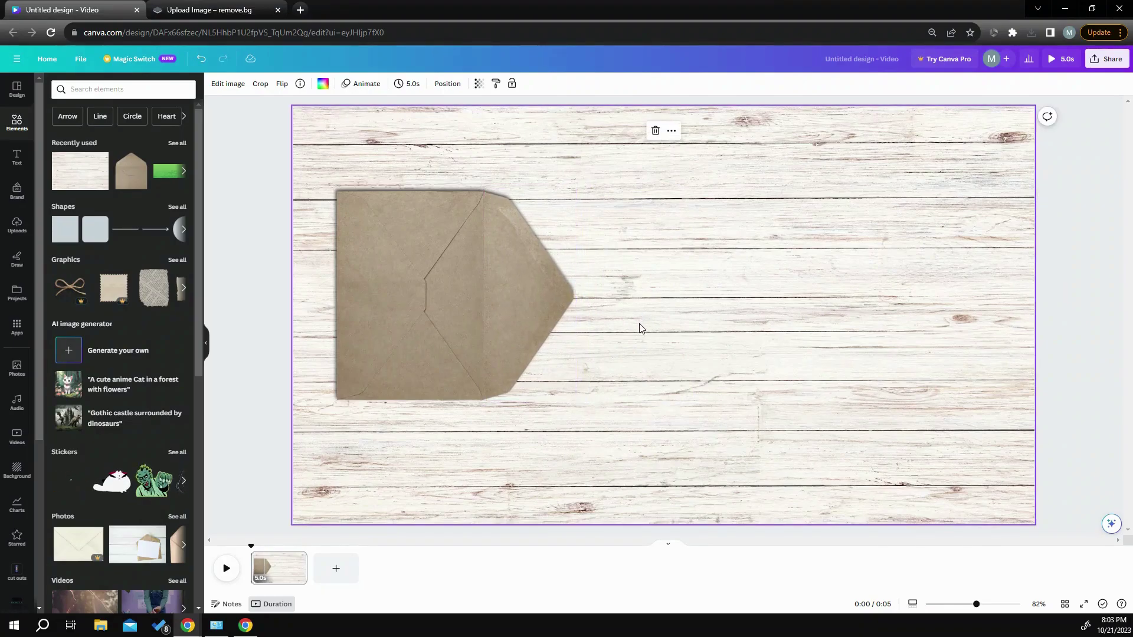
{"action": "left_click", "coordinate": [530, 333]}
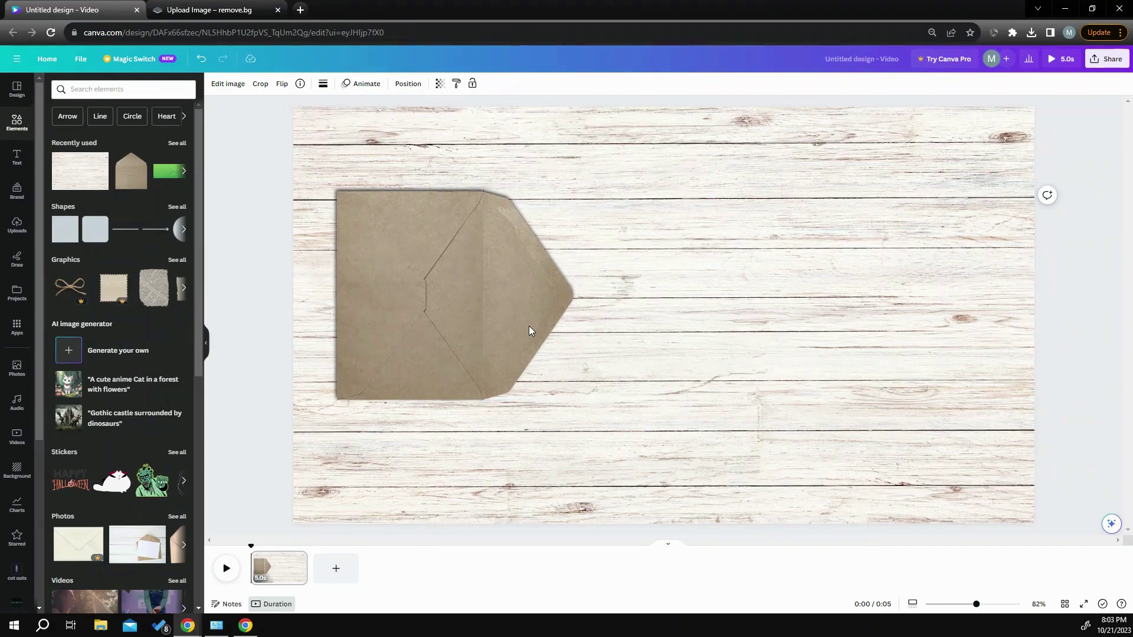
{"action": "left_click", "coordinate": [686, 320]}
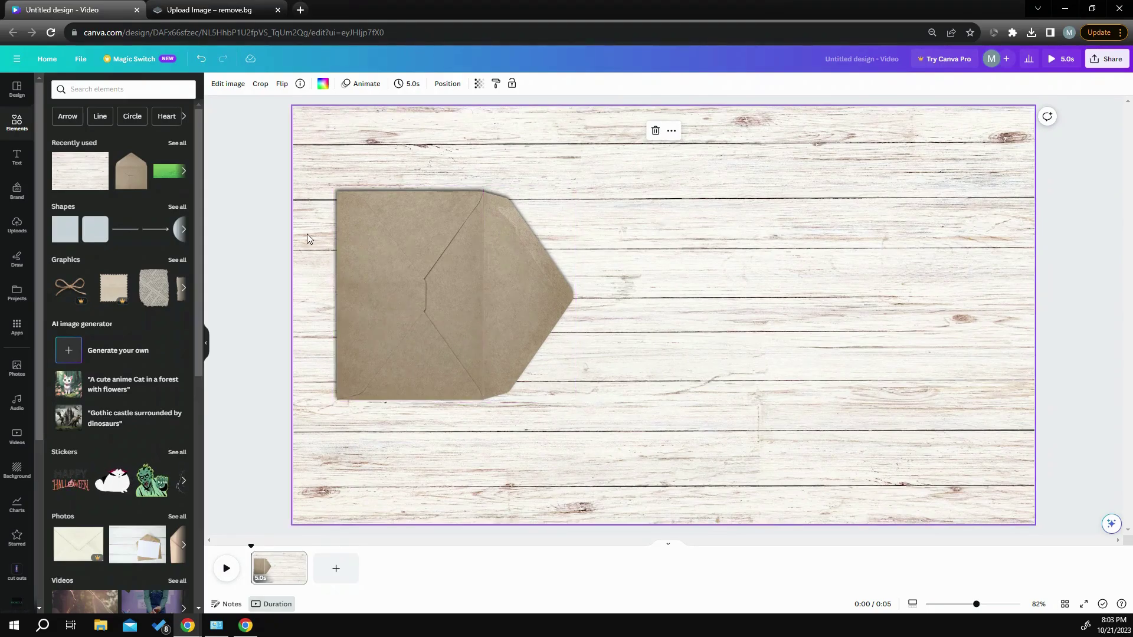
- Upload the downloaded Untitled_design__25_-removebg-preview.png front piece onto the page and rotate it 90° clockwise so its notch faces the flap
{"action": "left_click", "coordinate": [1031, 33]}
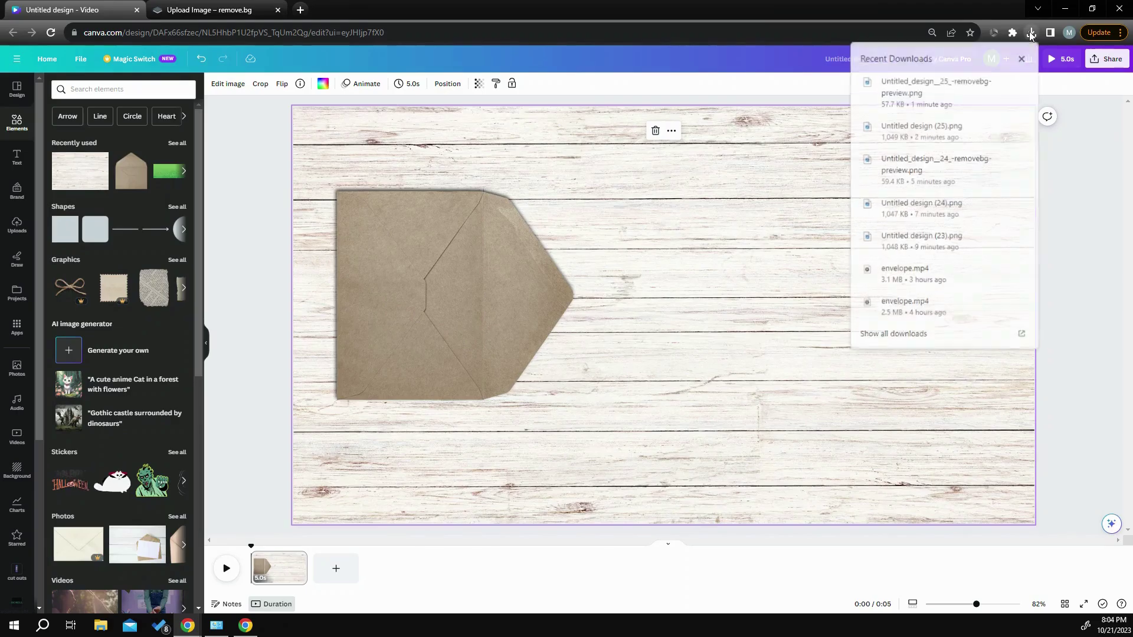
{"action": "left_click_drag", "start_coordinate": [932, 88], "coordinate": [909, 96]}
{"action": "left_click_drag", "start_coordinate": [715, 307], "coordinate": [668, 385]}
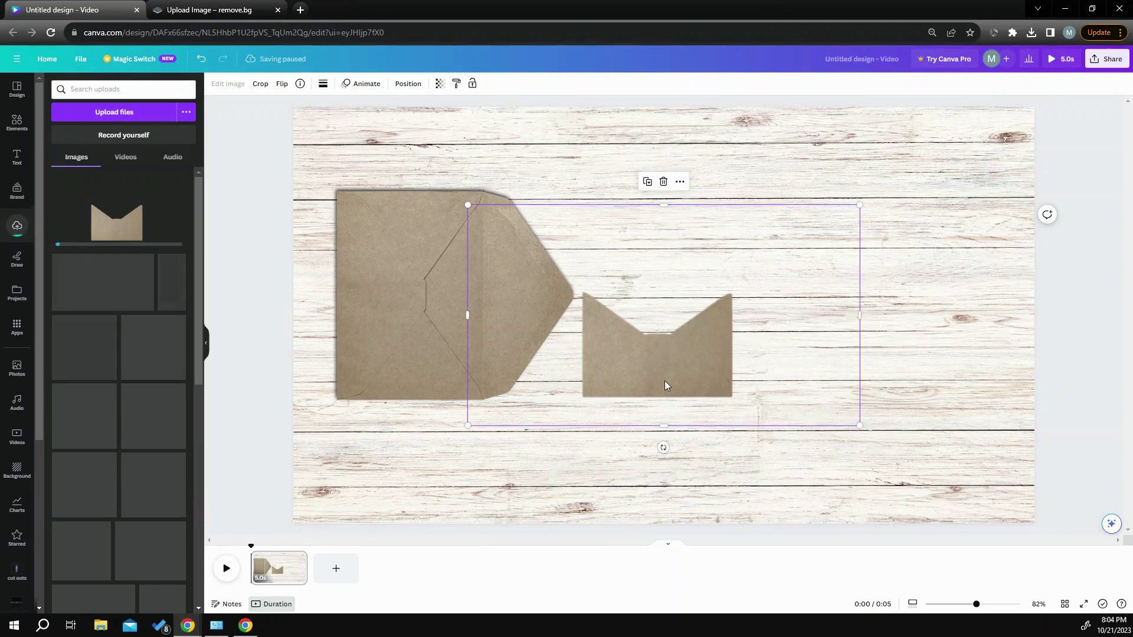
{"action": "left_click_drag", "start_coordinate": [663, 447], "coordinate": [403, 297]}
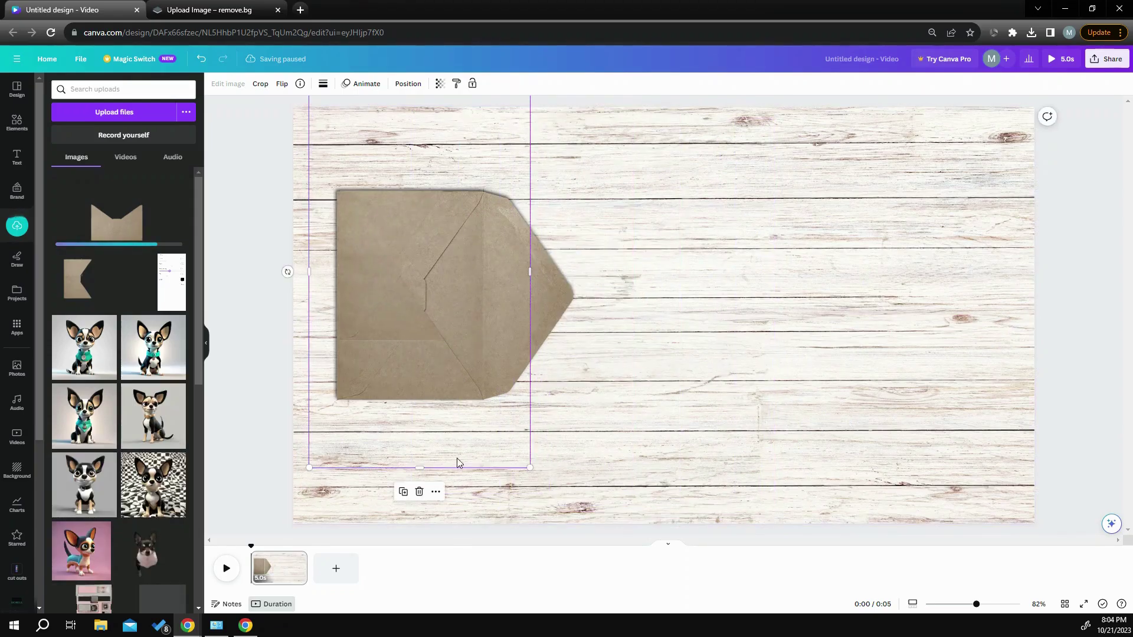
- Enlarge and reposition the rotated front piece until its edges and notch line up exactly with the envelope's body
{"action": "left_click_drag", "start_coordinate": [420, 470], "coordinate": [453, 365]}
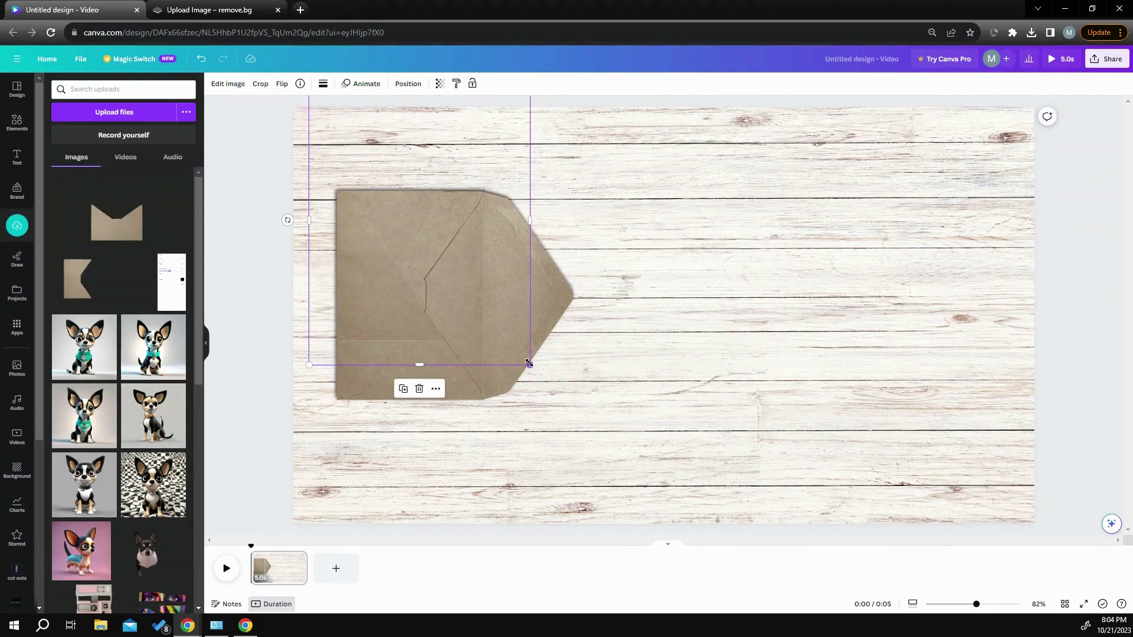
{"action": "left_click_drag", "start_coordinate": [530, 364], "coordinate": [524, 468]}
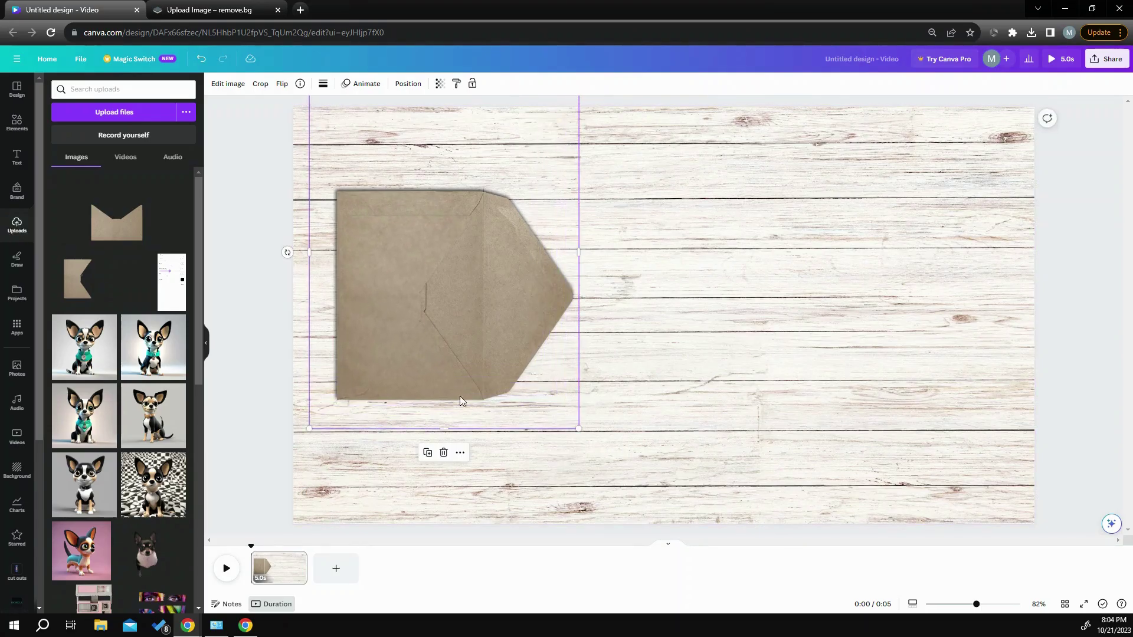
{"action": "left_click_drag", "start_coordinate": [422, 367], "coordinate": [412, 344]}
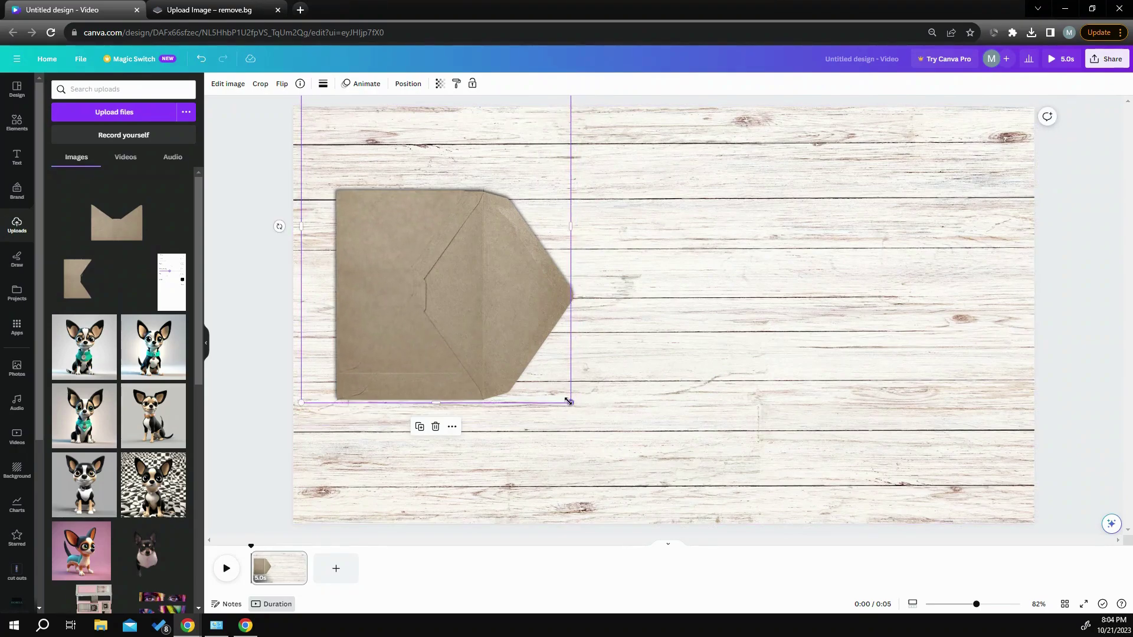
{"action": "left_click_drag", "start_coordinate": [570, 402], "coordinate": [597, 433]}
{"action": "left_click_drag", "start_coordinate": [423, 359], "coordinate": [426, 358]}
{"action": "left_click_drag", "start_coordinate": [304, 433], "coordinate": [302, 434]}
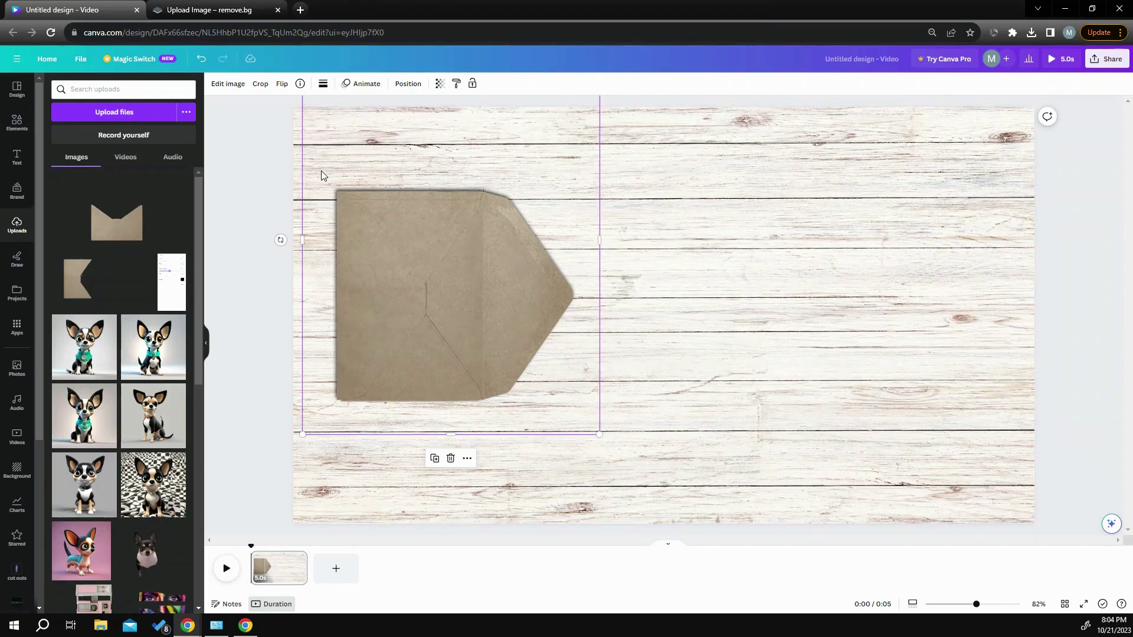
{"action": "left_click_drag", "start_coordinate": [303, 433], "coordinate": [297, 435]}
{"action": "left_click_drag", "start_coordinate": [326, 352], "coordinate": [330, 343]}
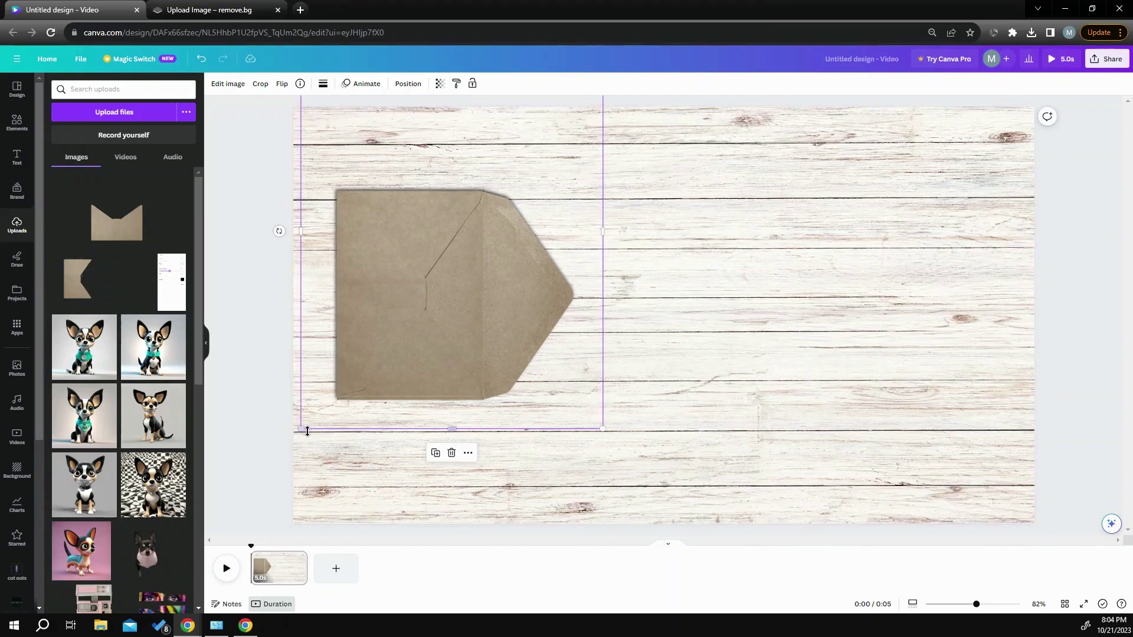
{"action": "left_click_drag", "start_coordinate": [300, 429], "coordinate": [298, 432]}
{"action": "left_click", "coordinate": [835, 397]}
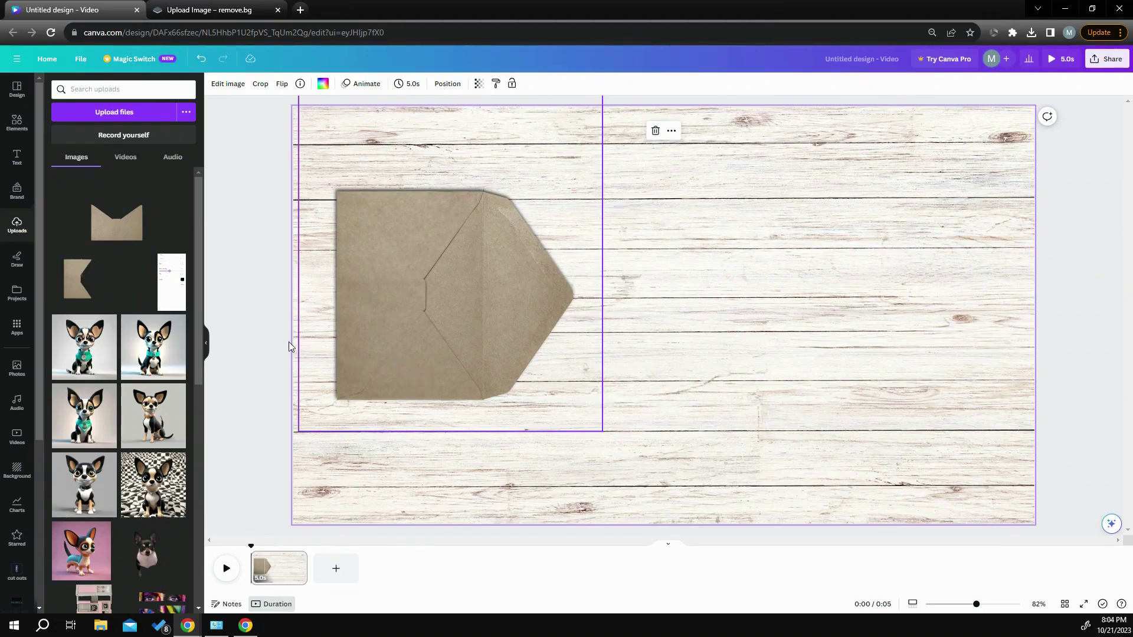
- Add the uploaded grey-background puppy picture with the green collar, shrink it beside the envelope and crop it to a portrait card
{"action": "left_click", "coordinate": [81, 363]}
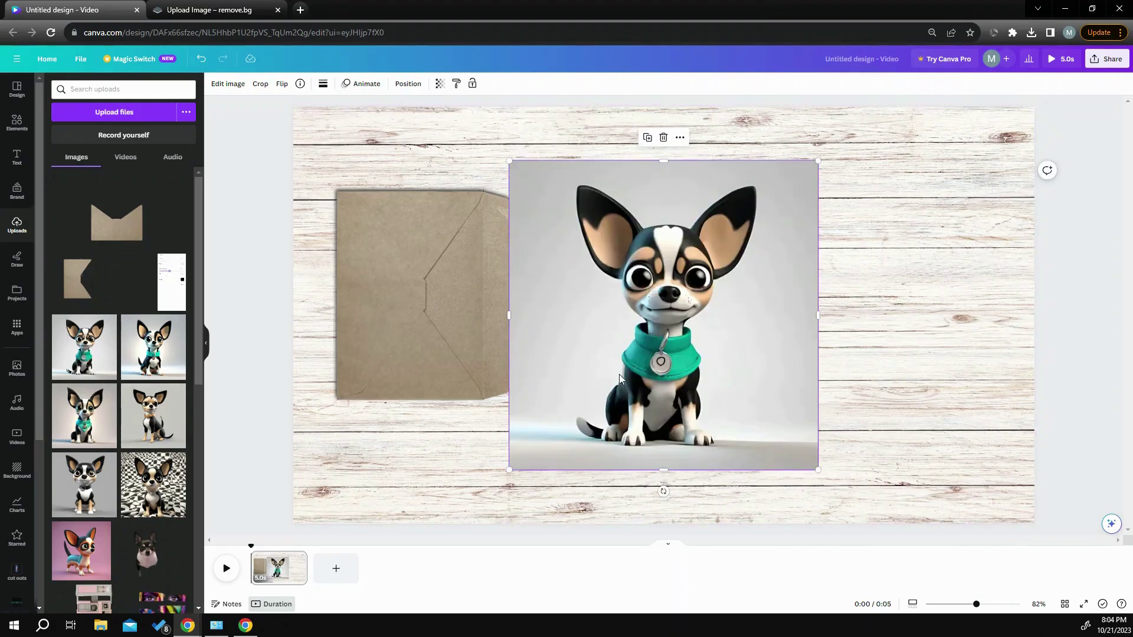
{"action": "left_click_drag", "start_coordinate": [508, 161], "coordinate": [645, 329]}
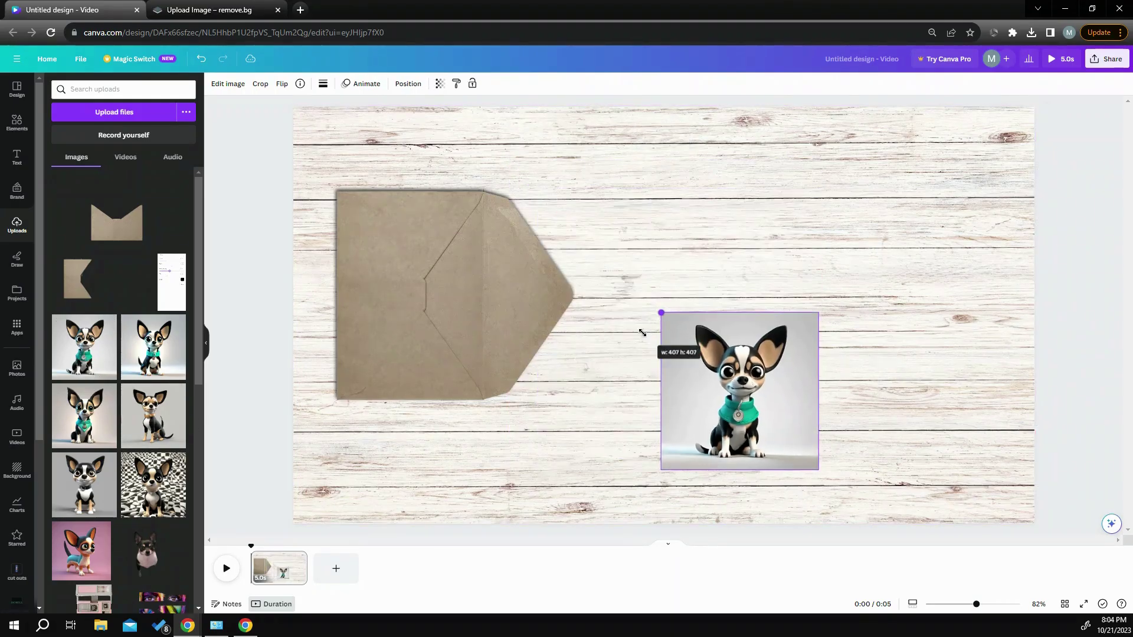
{"action": "left_click_drag", "start_coordinate": [692, 388], "coordinate": [642, 318]}
{"action": "left_click_drag", "start_coordinate": [773, 320], "coordinate": [747, 320]}
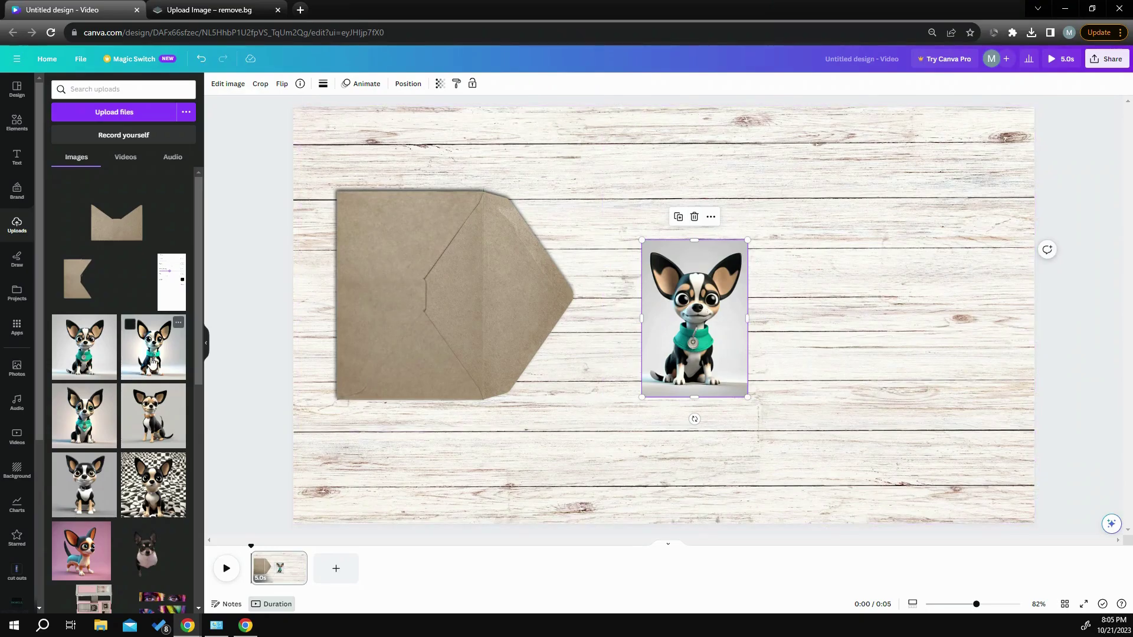
- Add the checkered-background puppy picture, crop its sides to portrait and resize it to cover the first puppy card exactly
{"action": "left_click_drag", "start_coordinate": [153, 475], "coordinate": [629, 327]}
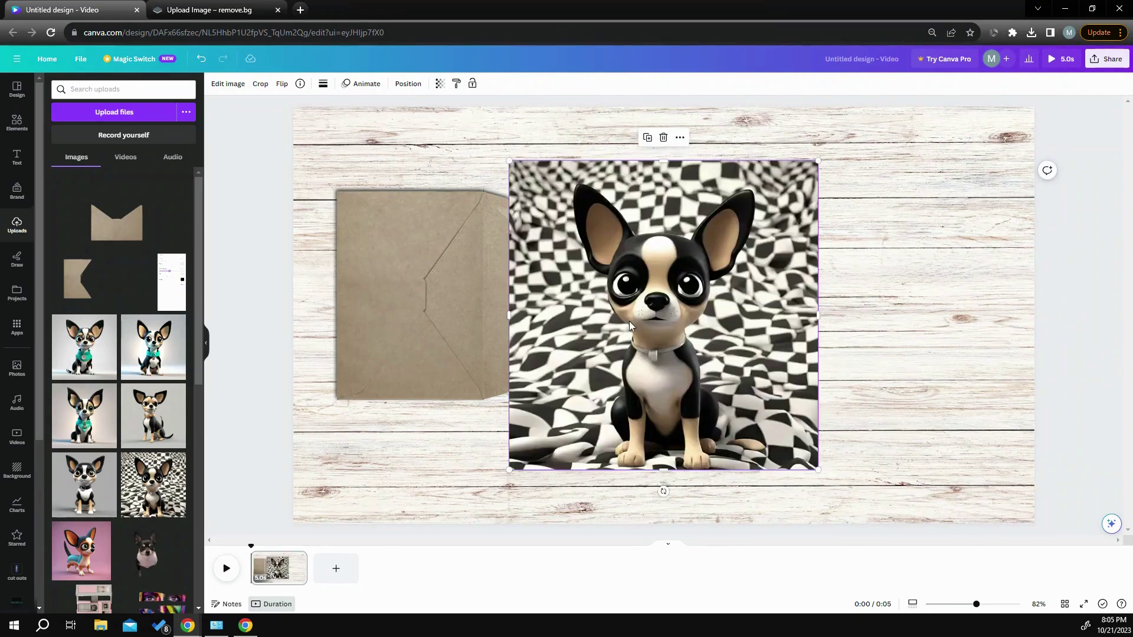
{"action": "left_click_drag", "start_coordinate": [615, 286], "coordinate": [690, 328]}
{"action": "left_click_drag", "start_coordinate": [593, 361], "coordinate": [643, 364]}
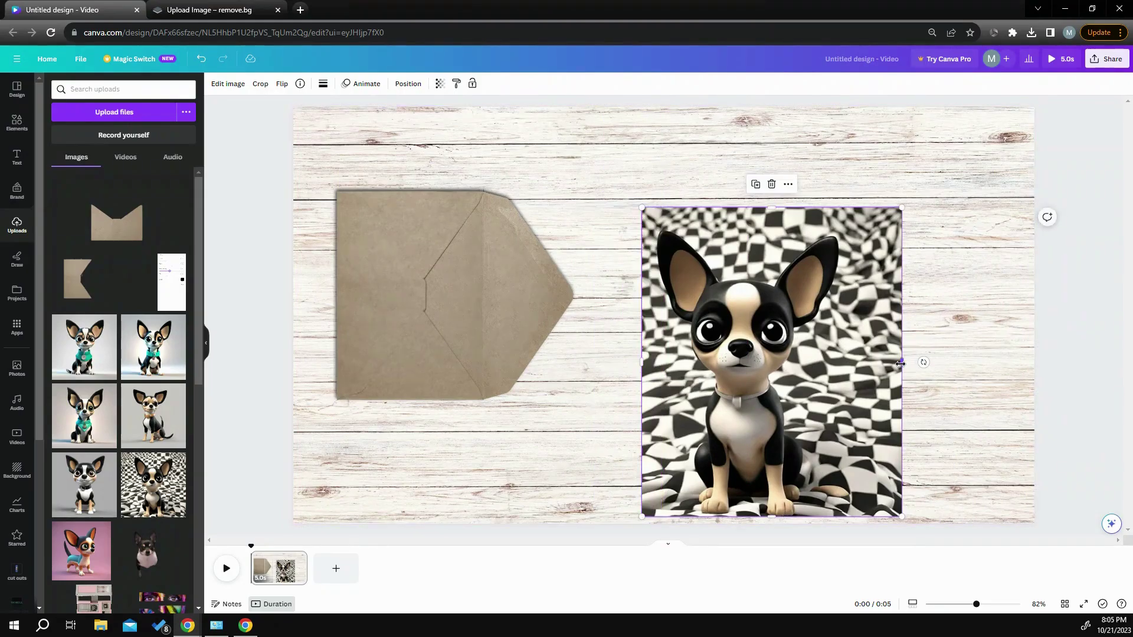
{"action": "left_click_drag", "start_coordinate": [903, 363], "coordinate": [852, 366]}
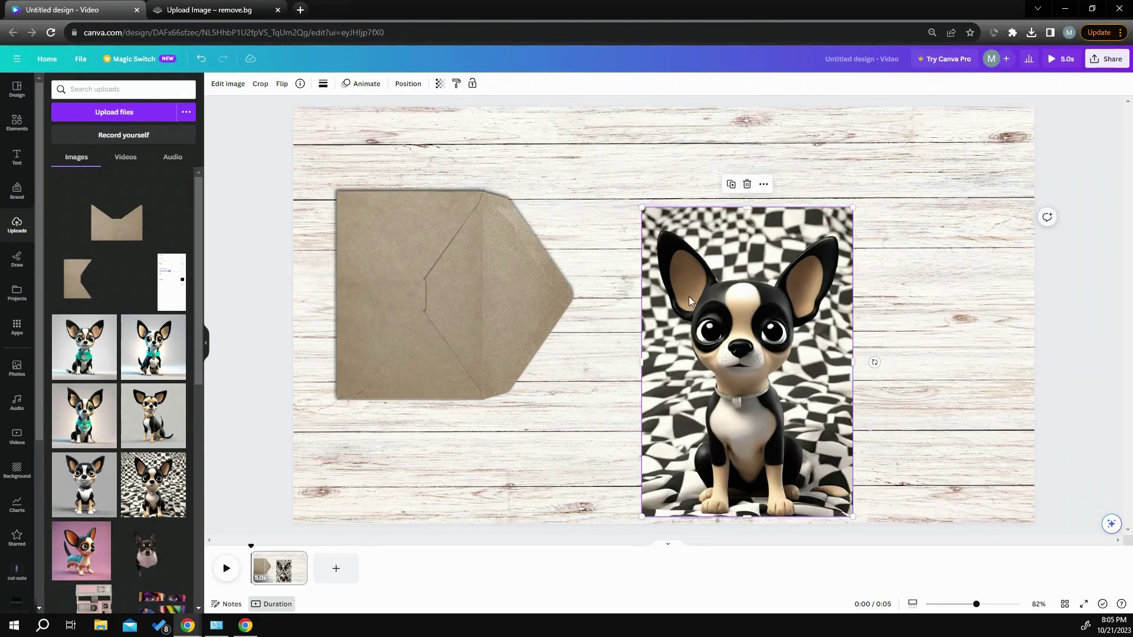
{"action": "left_click_drag", "start_coordinate": [642, 208], "coordinate": [761, 374]}
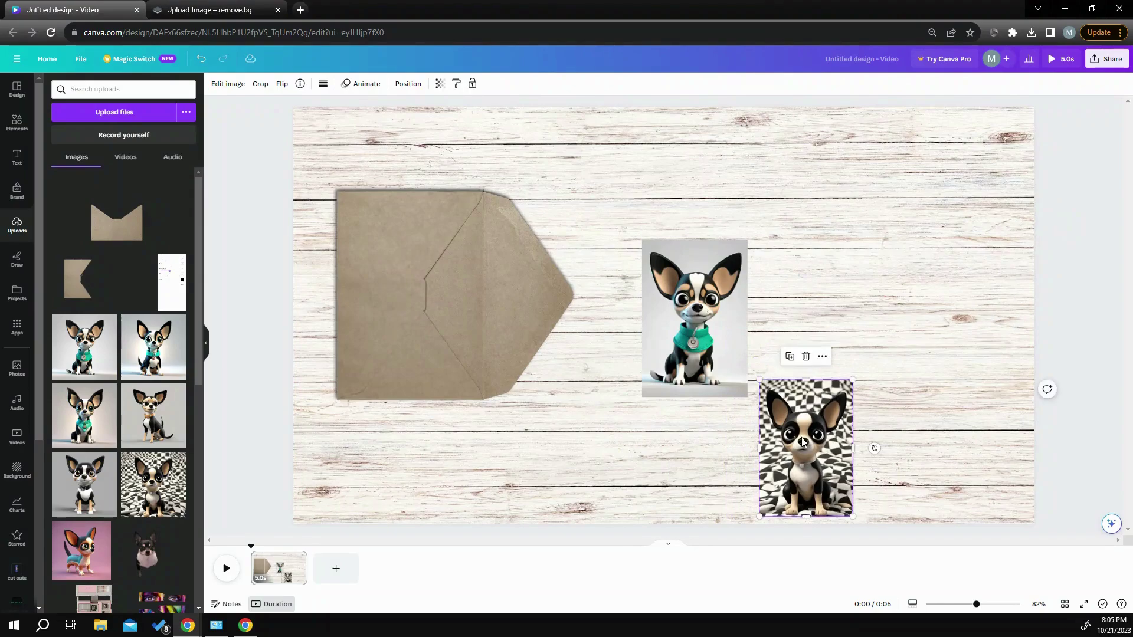
{"action": "left_click_drag", "start_coordinate": [800, 433], "coordinate": [685, 297]}
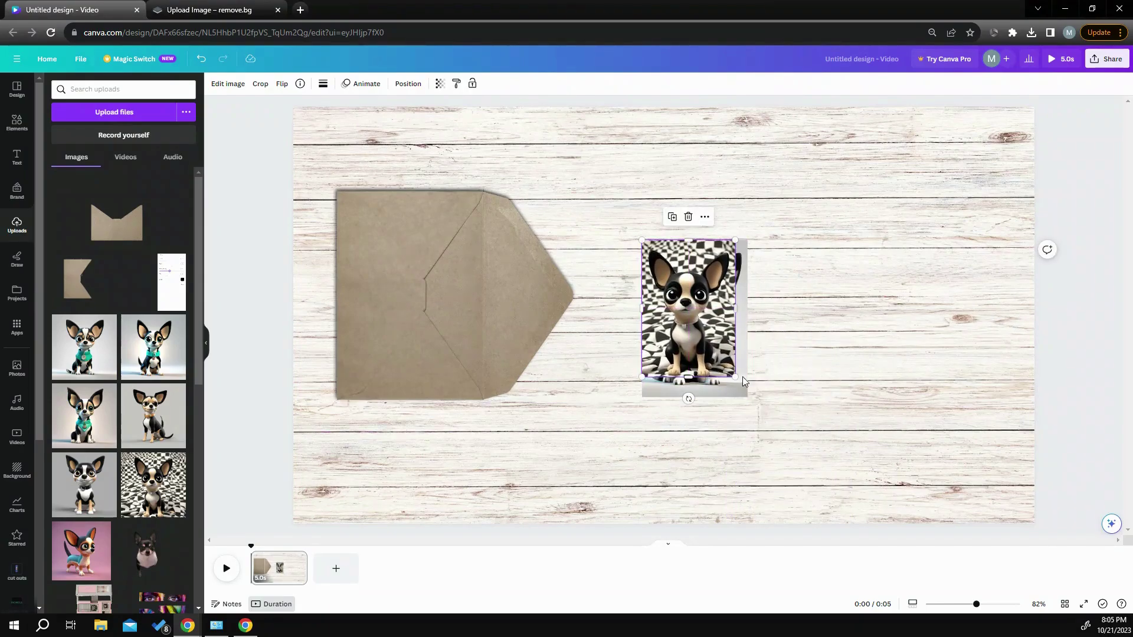
{"action": "left_click_drag", "start_coordinate": [738, 379], "coordinate": [748, 394]}
- Add the puppy picture with the teal bandana and round tag, crop its sides and fit it over the stacked cards
{"action": "left_click", "coordinate": [92, 427]}
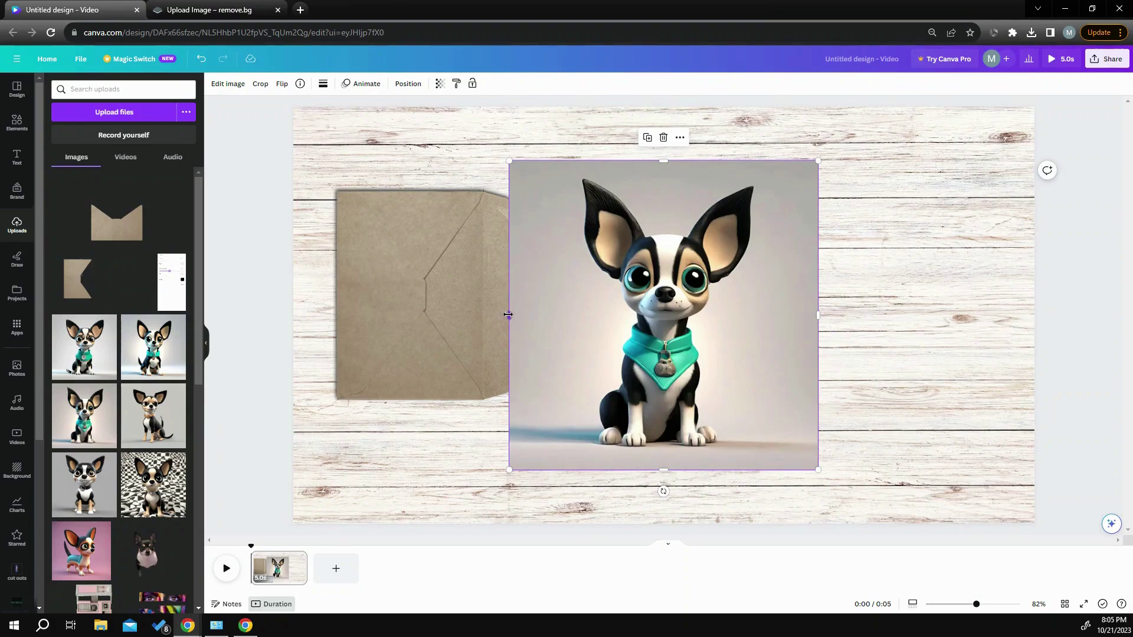
{"action": "left_click_drag", "start_coordinate": [508, 315], "coordinate": [570, 317]}
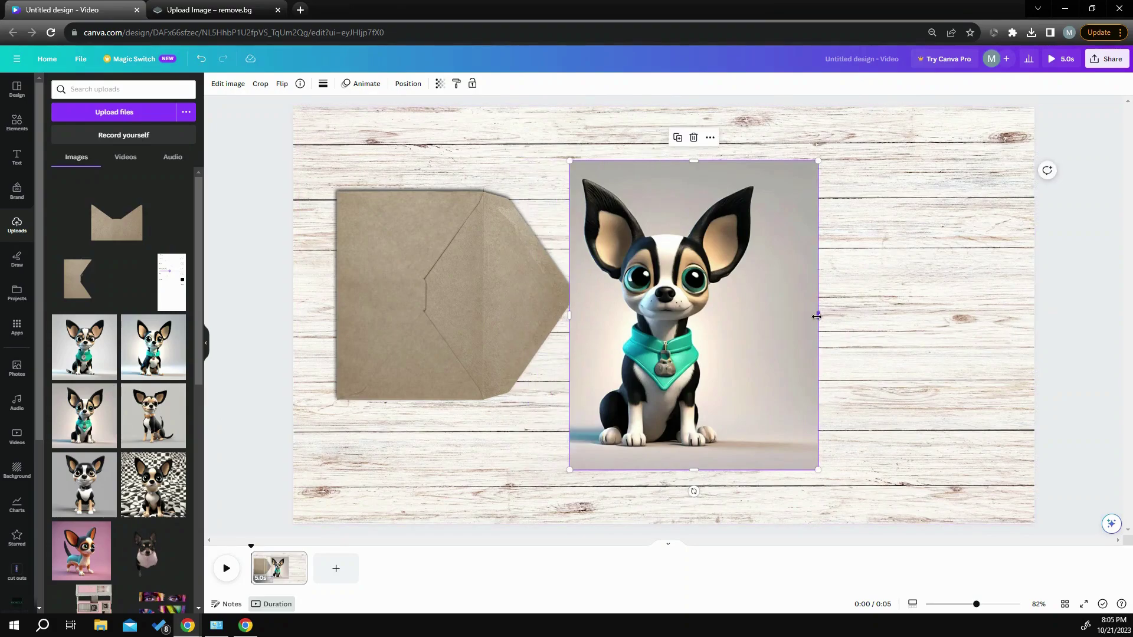
{"action": "left_click_drag", "start_coordinate": [817, 317], "coordinate": [767, 321]}
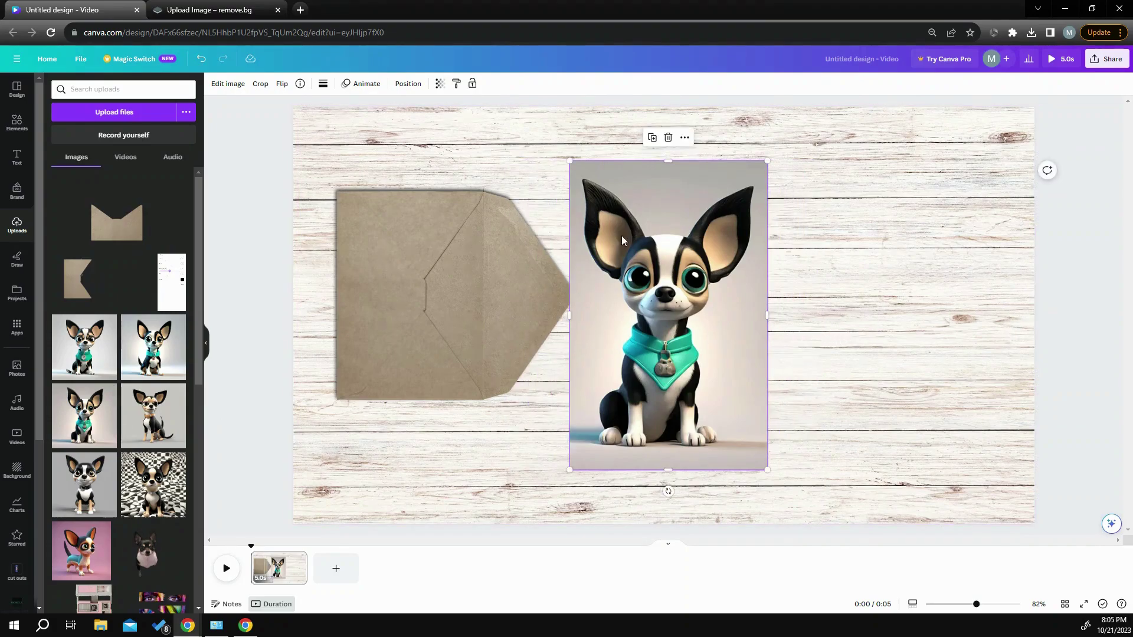
{"action": "left_click_drag", "start_coordinate": [576, 173], "coordinate": [671, 323]}
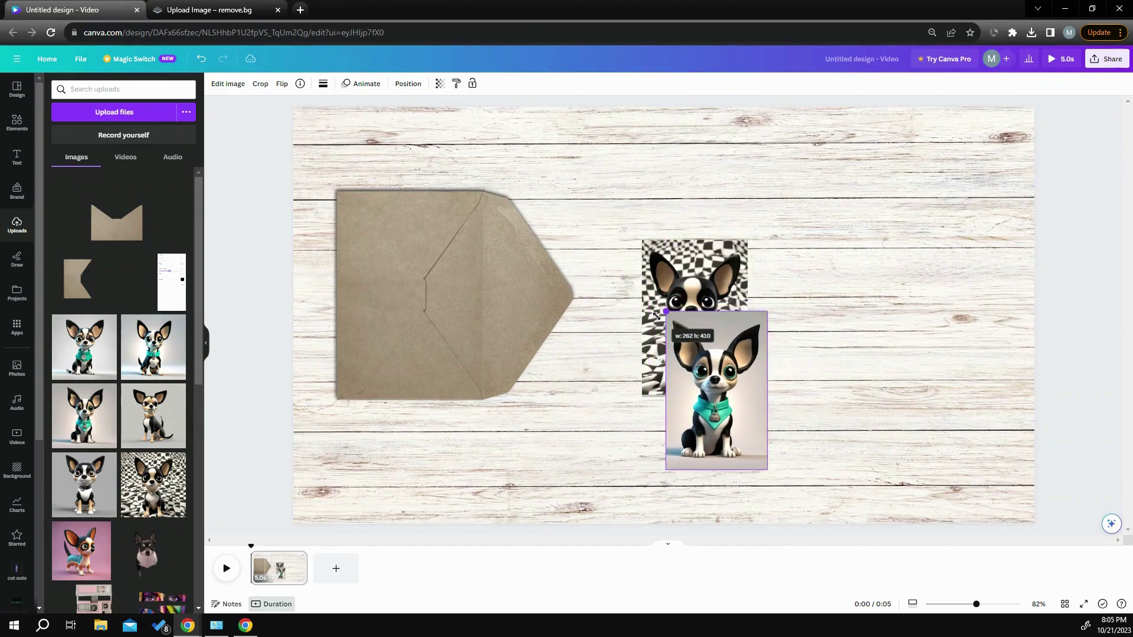
{"action": "left_click_drag", "start_coordinate": [679, 389], "coordinate": [655, 318]}
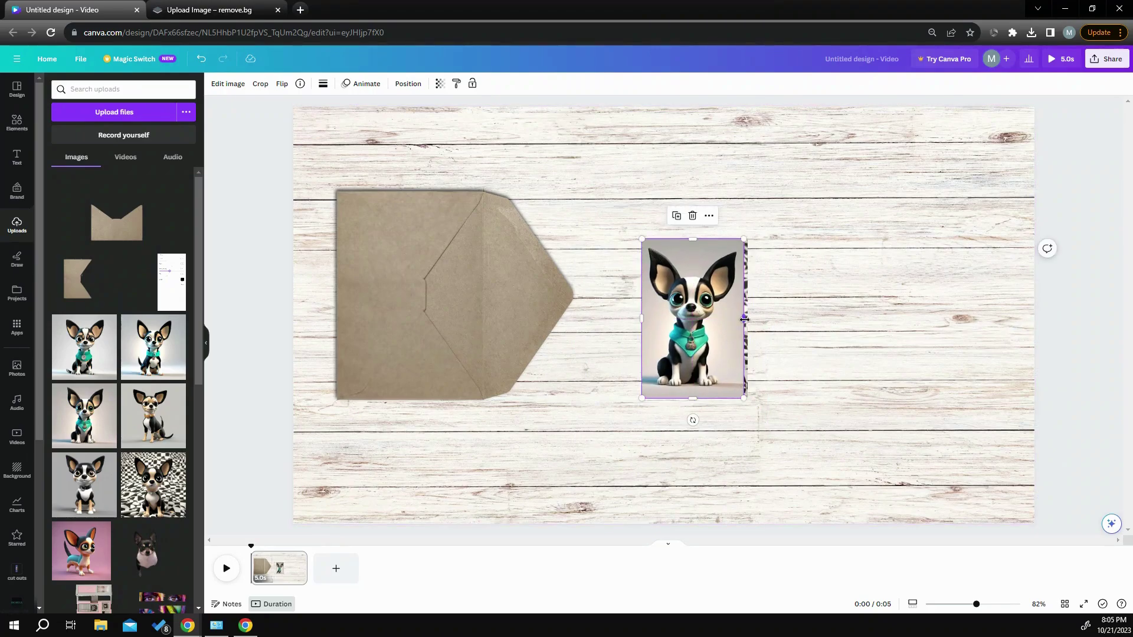
{"action": "left_click_drag", "start_coordinate": [743, 318], "coordinate": [748, 320]}
- Select all three stacked puppy cards, enlarge them slightly together and place them over the envelope's body
{"action": "left_click_drag", "start_coordinate": [625, 206], "coordinate": [735, 390]}
{"action": "left_click_drag", "start_coordinate": [706, 343], "coordinate": [740, 357]}
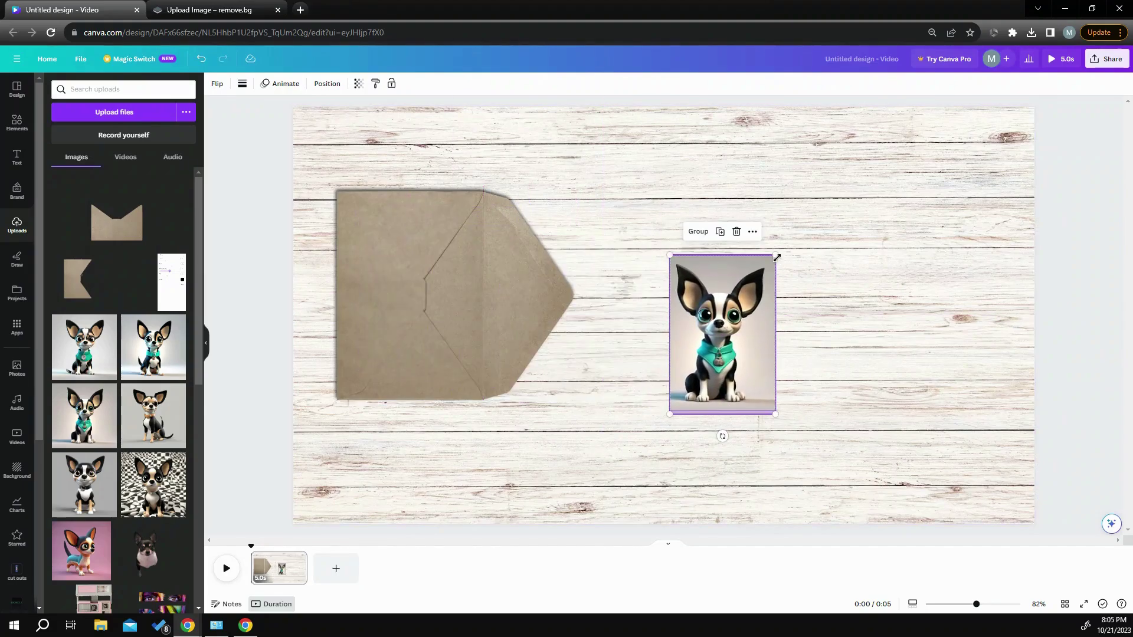
{"action": "left_click_drag", "start_coordinate": [775, 257], "coordinate": [786, 242]}
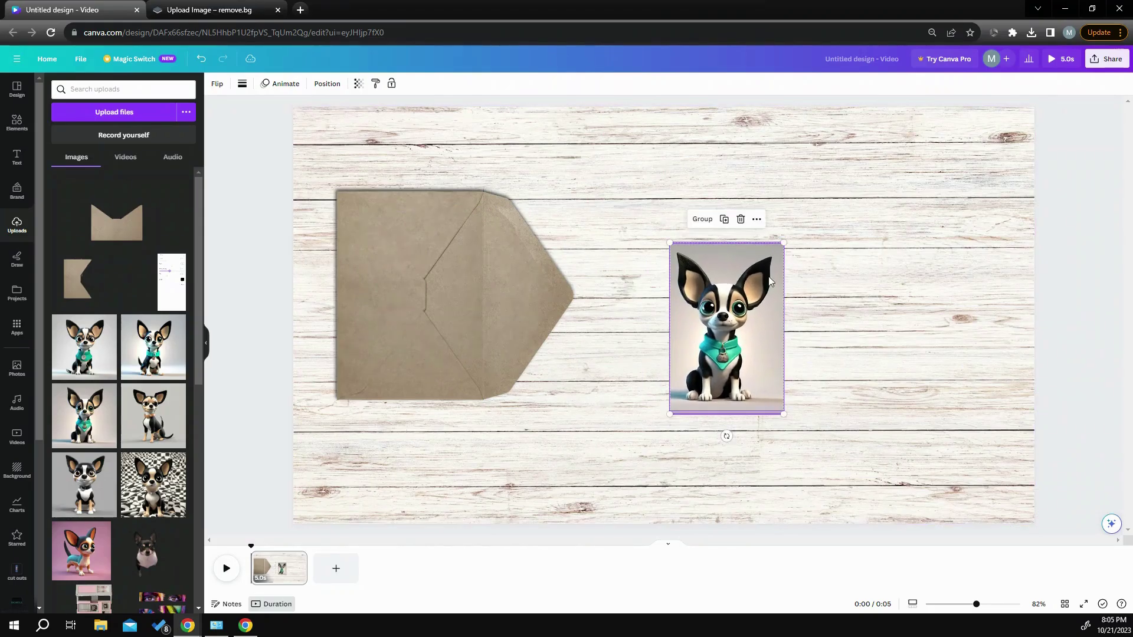
{"action": "left_click_drag", "start_coordinate": [724, 318], "coordinate": [436, 285]}
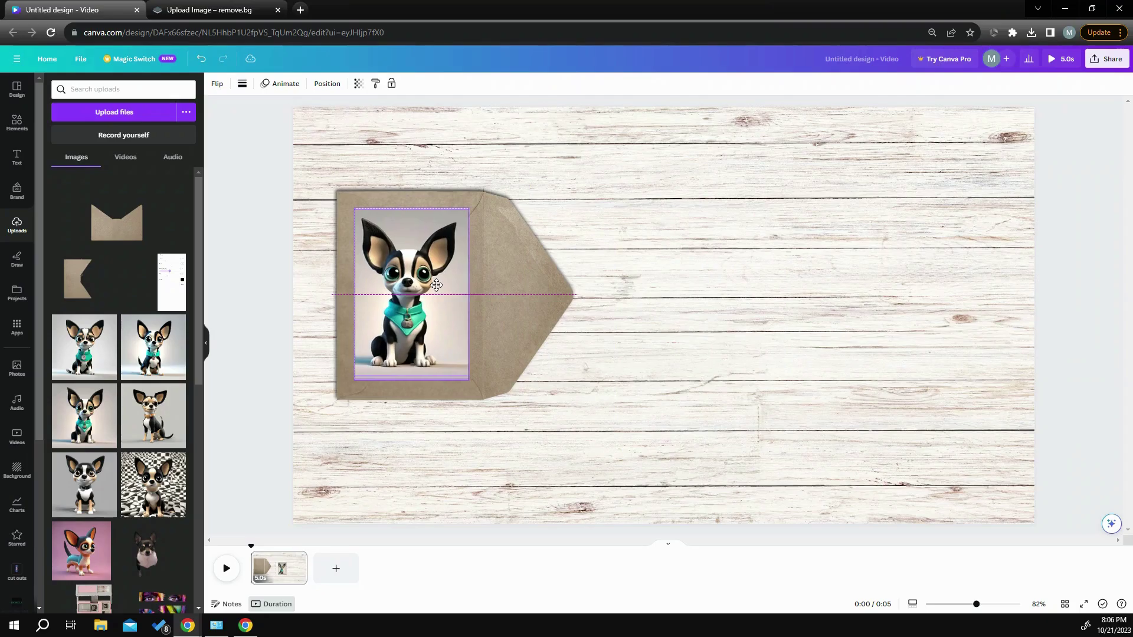
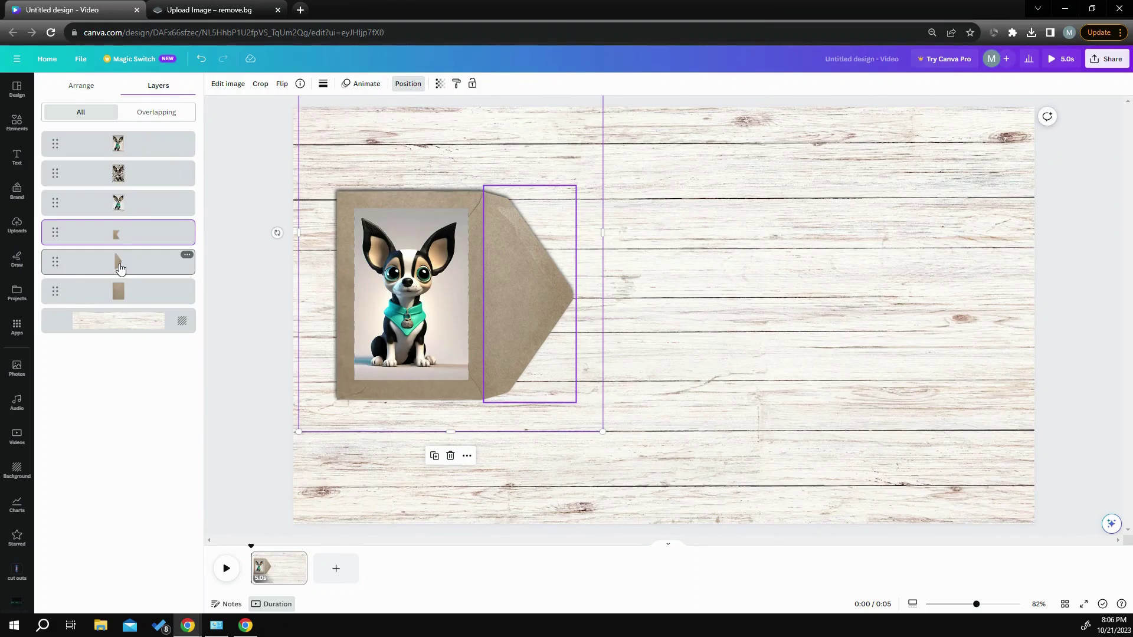
- Bring the envelope's front piece to the top of the layer order and fine-tune the puppy card's position inside the envelope
{"action": "left_click_drag", "start_coordinate": [114, 233], "coordinate": [134, 133]}
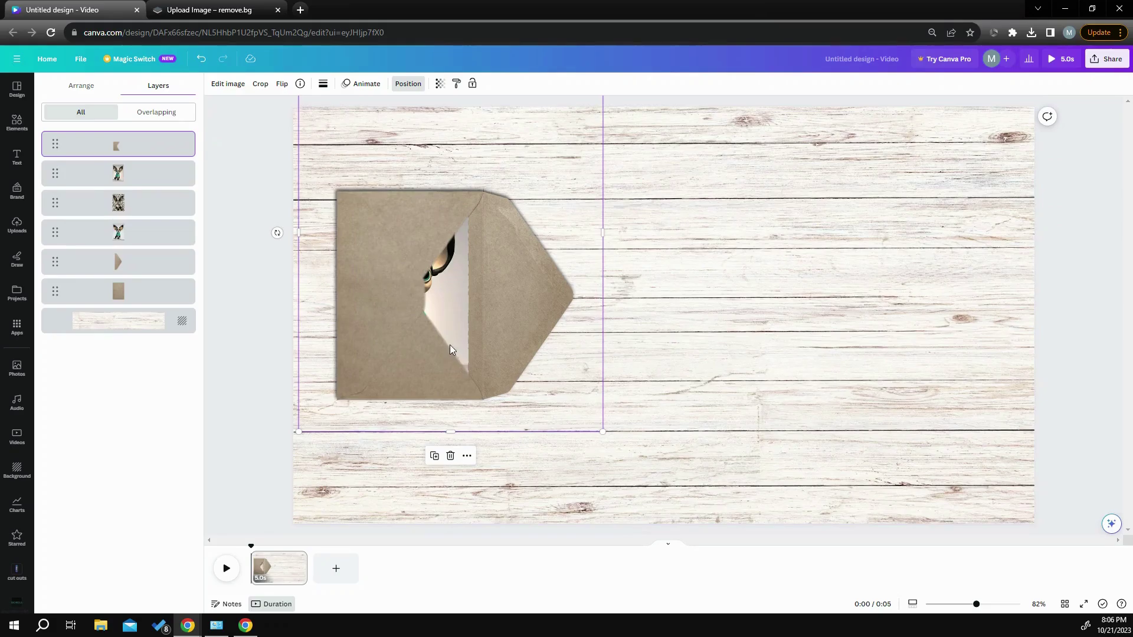
{"action": "left_click", "coordinate": [759, 314]}
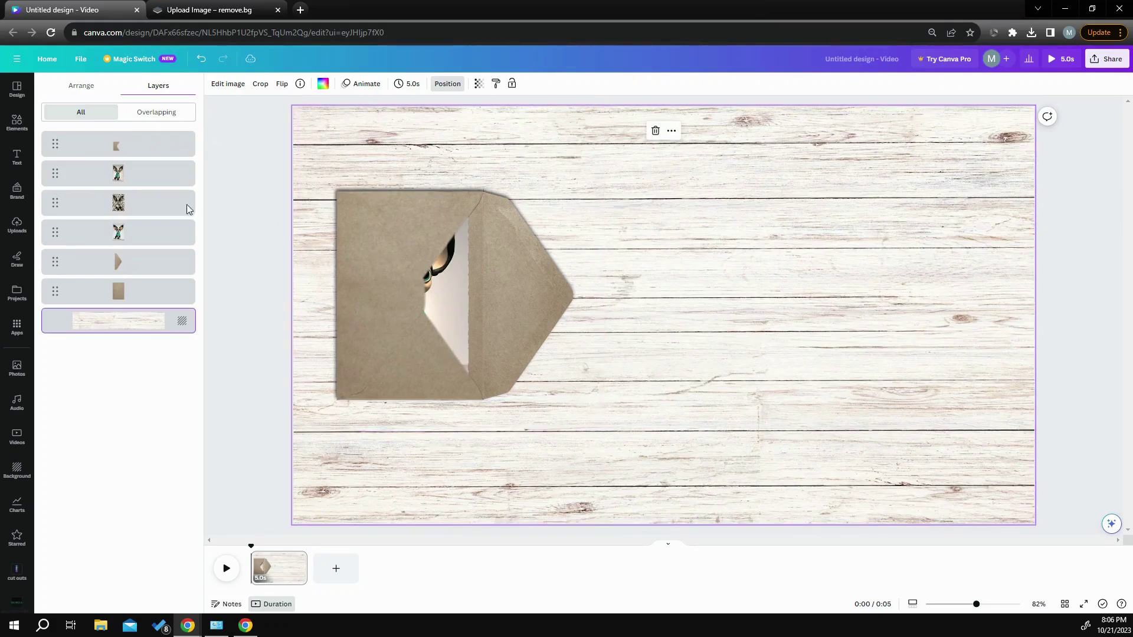
{"action": "left_click", "coordinate": [134, 180]}
{"action": "mouse_move", "coordinate": [450, 292]}
{"action": "left_mouse_down"}
{"action": "mouse_move", "coordinate": [502, 283]}
{"action": "mouse_move", "coordinate": [449, 291]}
{"action": "left_mouse_up"}
{"action": "left_click", "coordinate": [669, 323]}
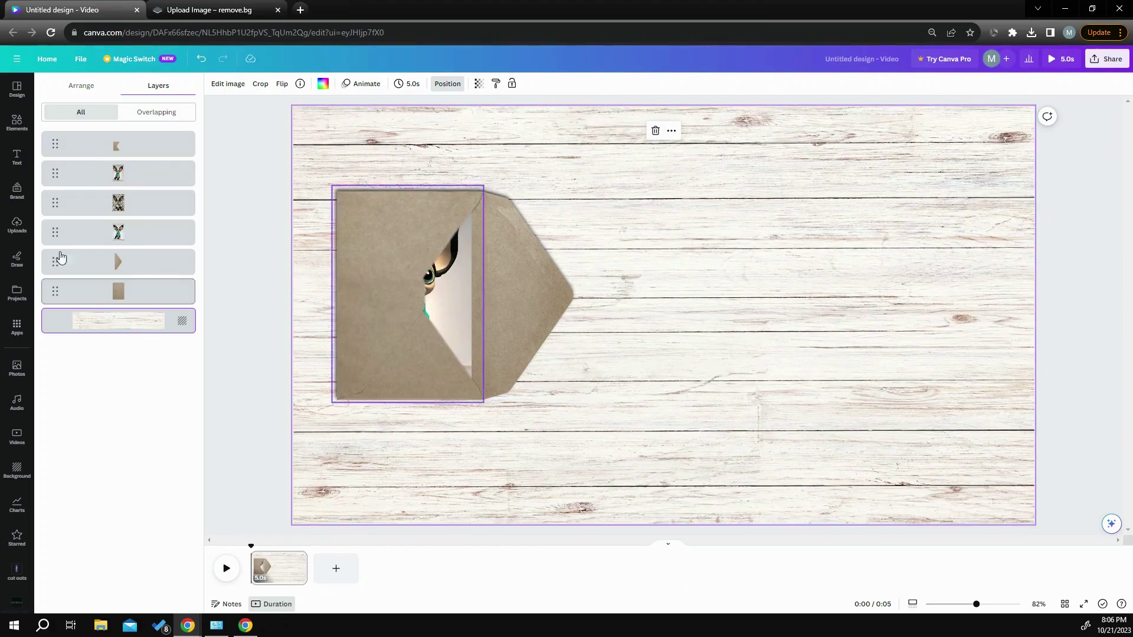
- Flip the envelope flap horizontally, align it over the body at the fold line and bring it to the top layer
{"action": "left_click", "coordinate": [88, 268]}
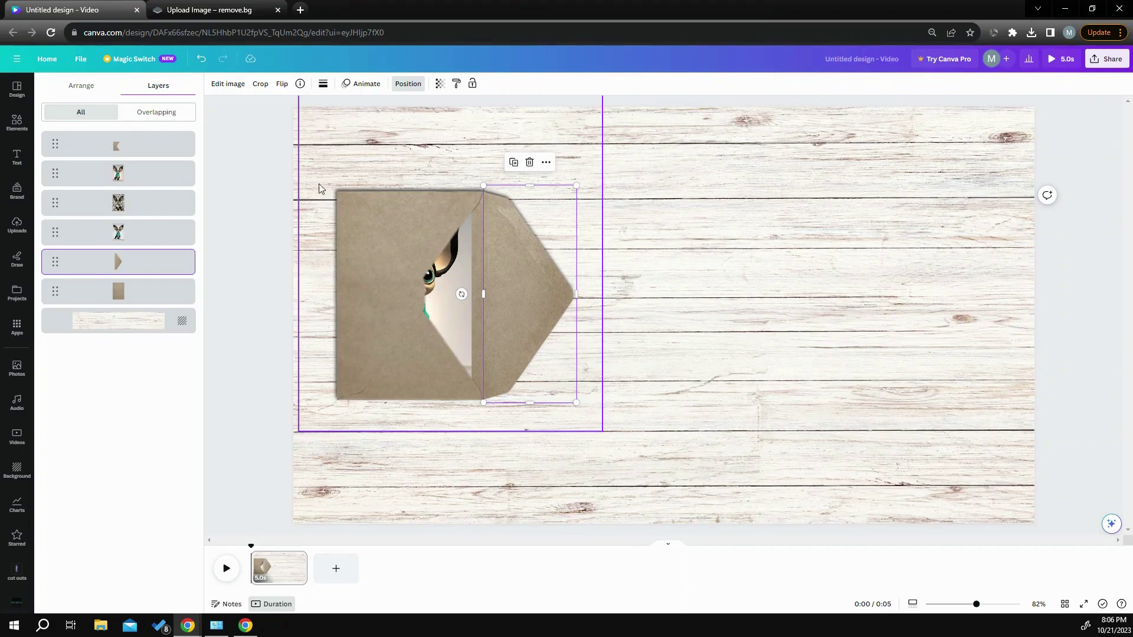
{"action": "left_click", "coordinate": [281, 84]}
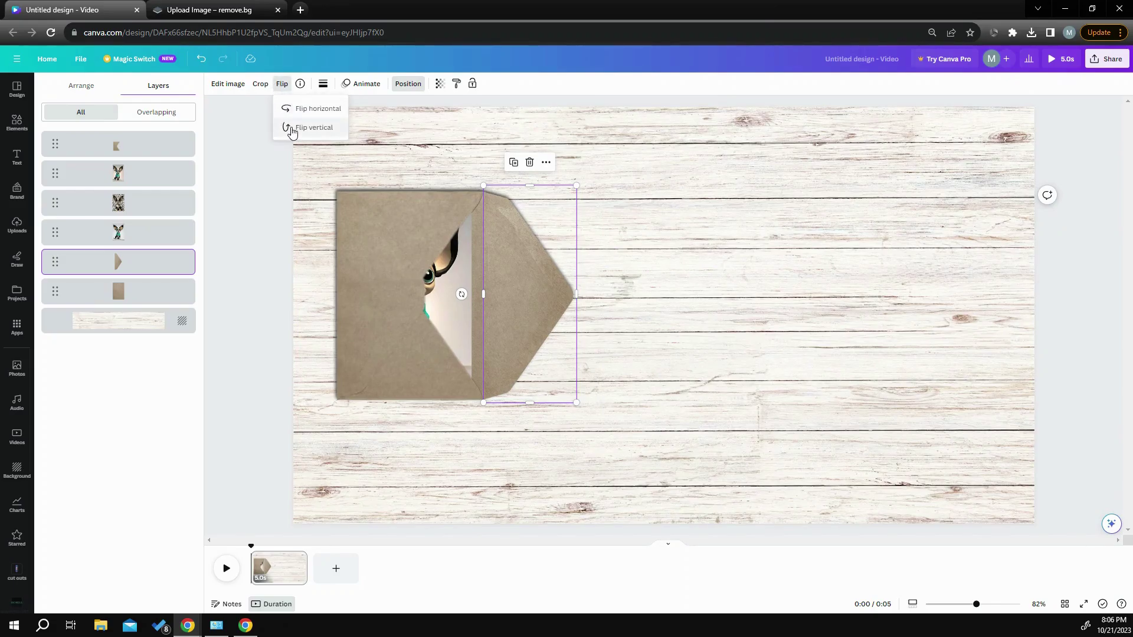
{"action": "left_click", "coordinate": [295, 113]}
{"action": "left_click_drag", "start_coordinate": [552, 270], "coordinate": [457, 268]}
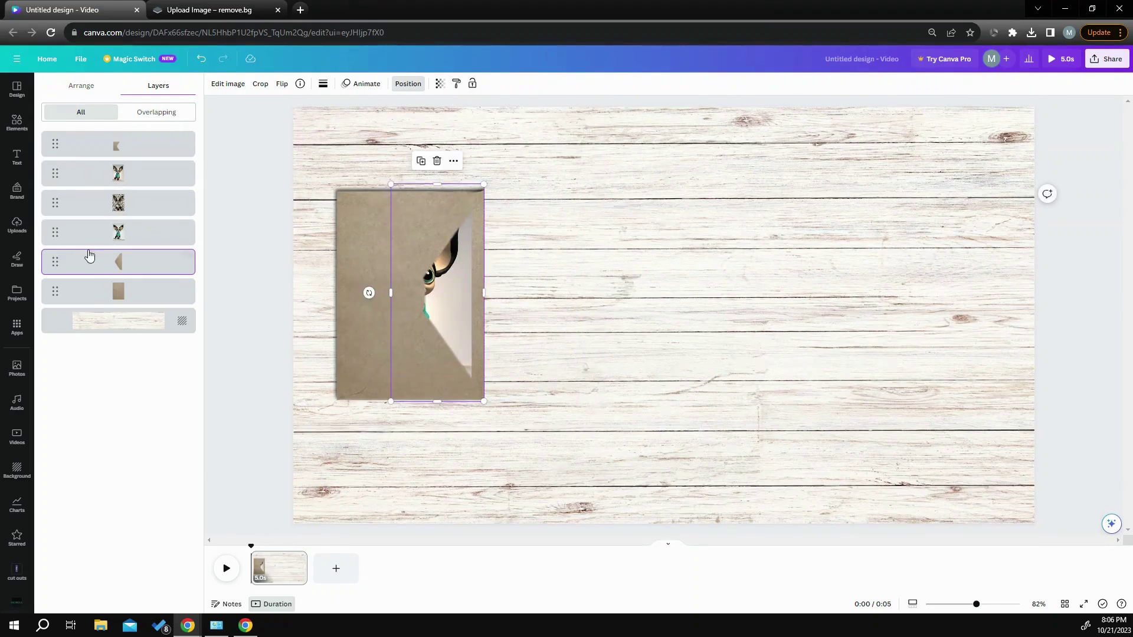
{"action": "left_click_drag", "start_coordinate": [91, 261], "coordinate": [91, 142]}
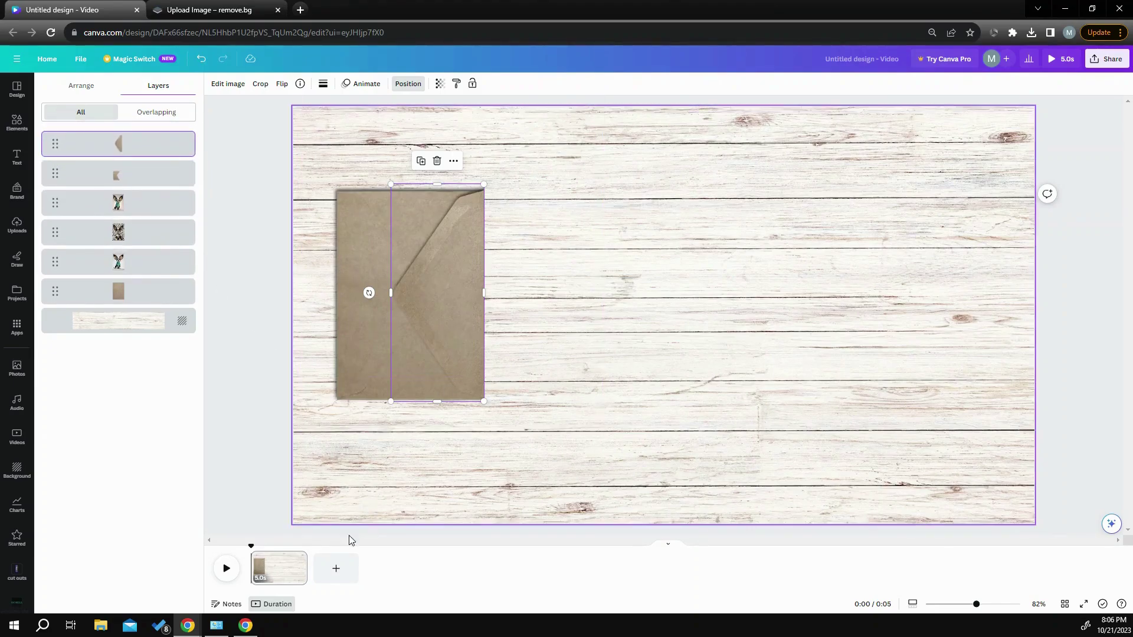
- Duplicate the page with the closed envelope
{"action": "left_click", "coordinate": [297, 560]}
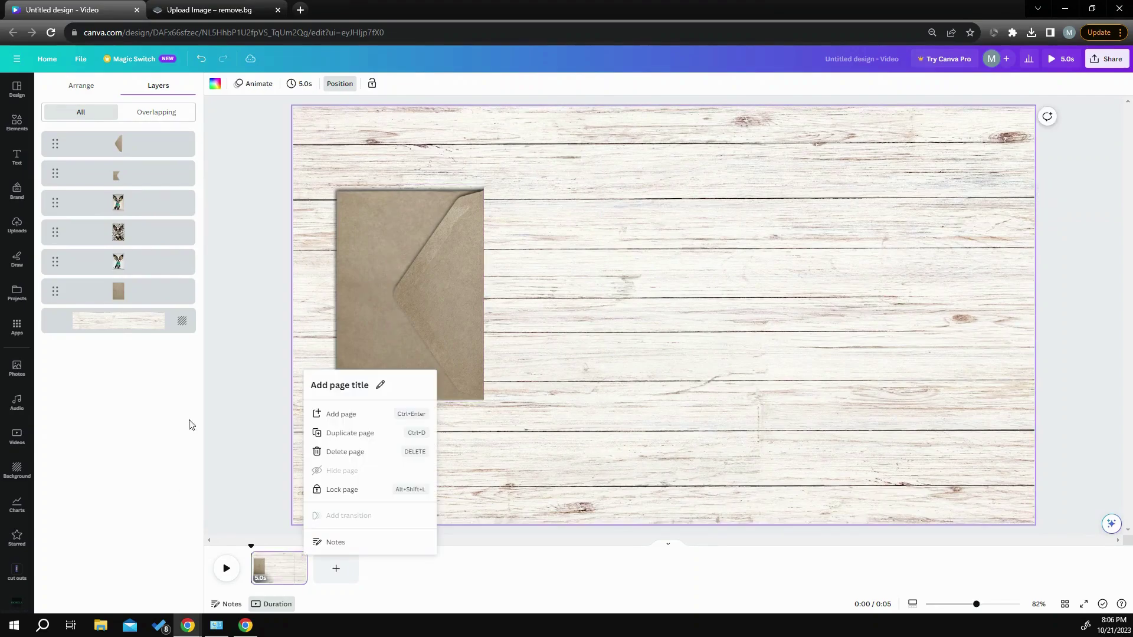
{"action": "left_click", "coordinate": [352, 434]}
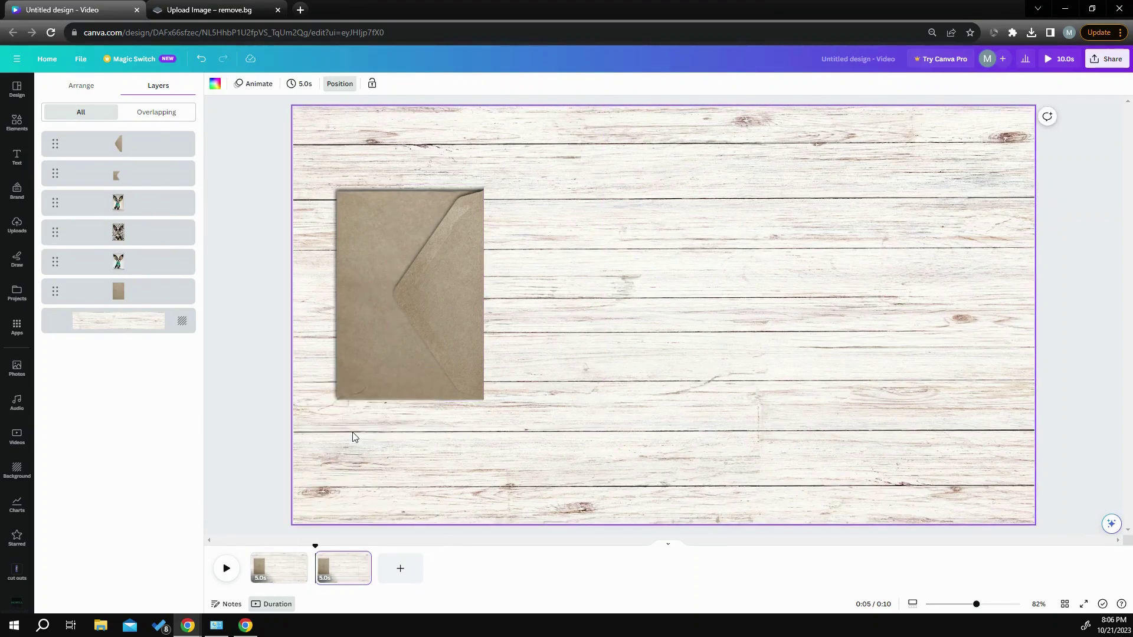
- Flip the envelope flap horizontally on the second page and align it open against the envelope body's right edge
{"action": "left_click", "coordinate": [465, 307]}
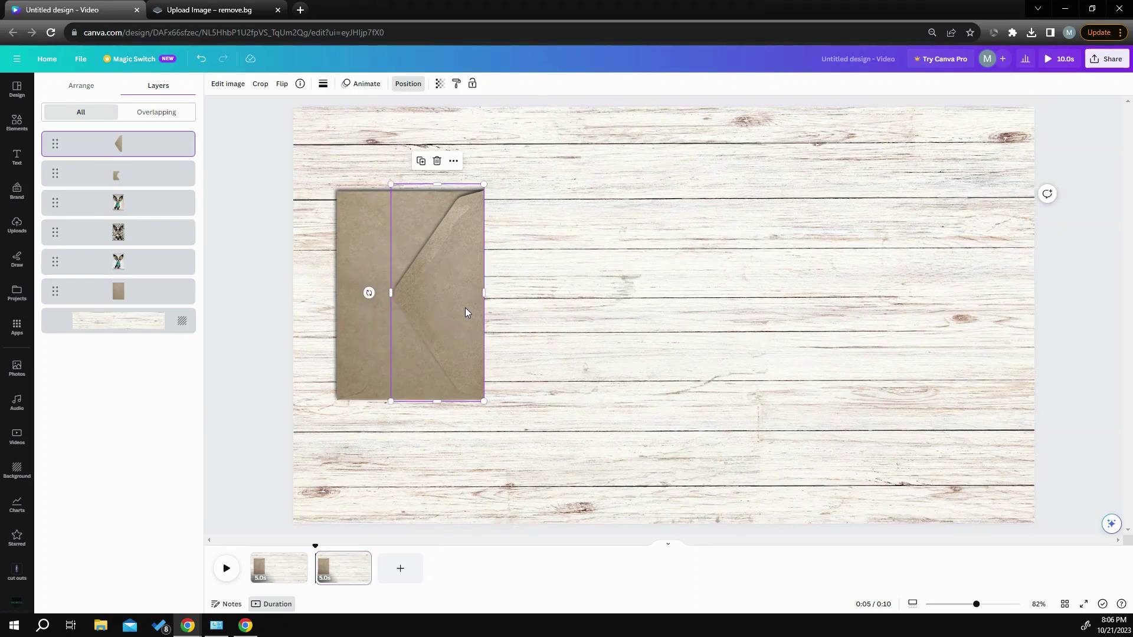
{"action": "left_click", "coordinate": [282, 85]}
{"action": "left_click", "coordinate": [295, 108]}
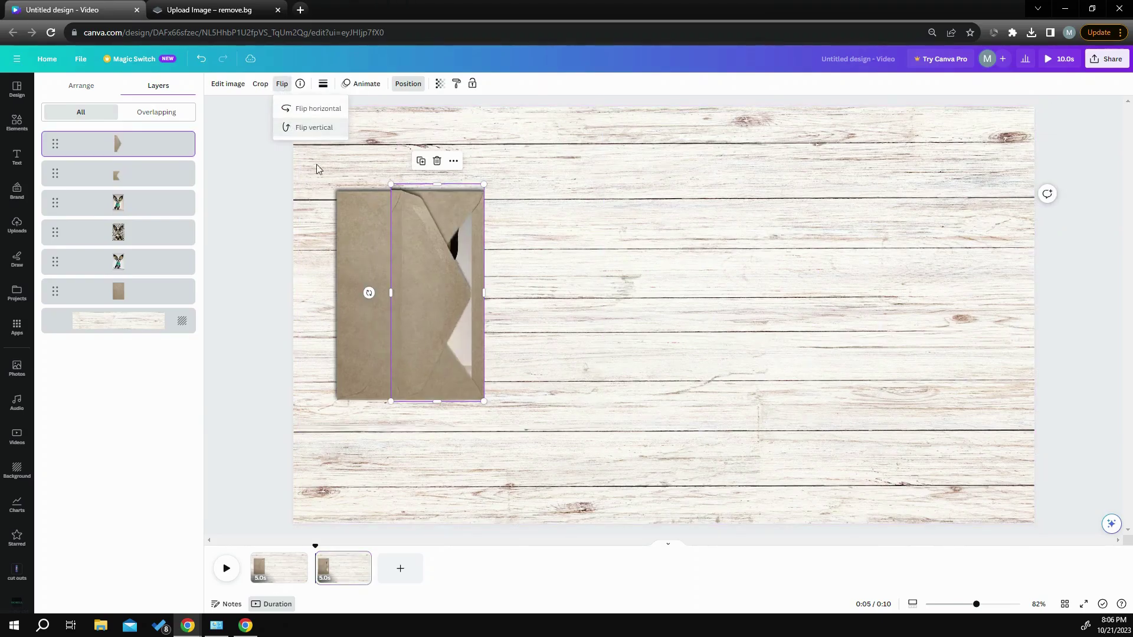
{"action": "left_click_drag", "start_coordinate": [419, 282], "coordinate": [513, 284]}
{"action": "left_click", "coordinate": [309, 420]}
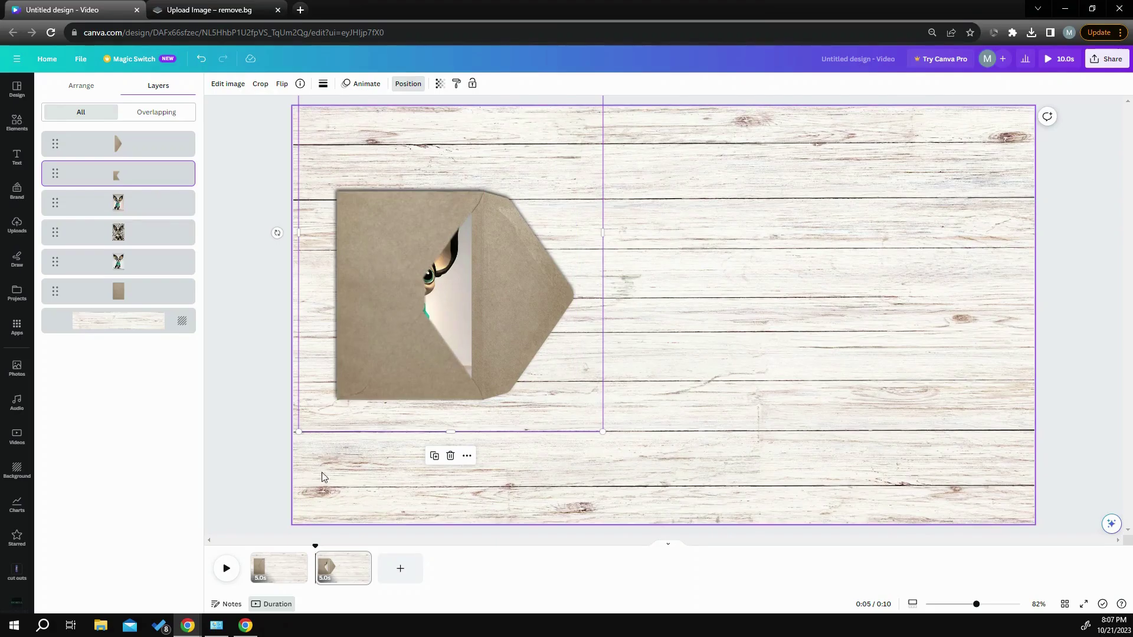
- Add a Match & Move transition lasting 0.01 seconds between the closed-envelope and open-envelope pages, and preview it
{"action": "left_click", "coordinate": [317, 580]}
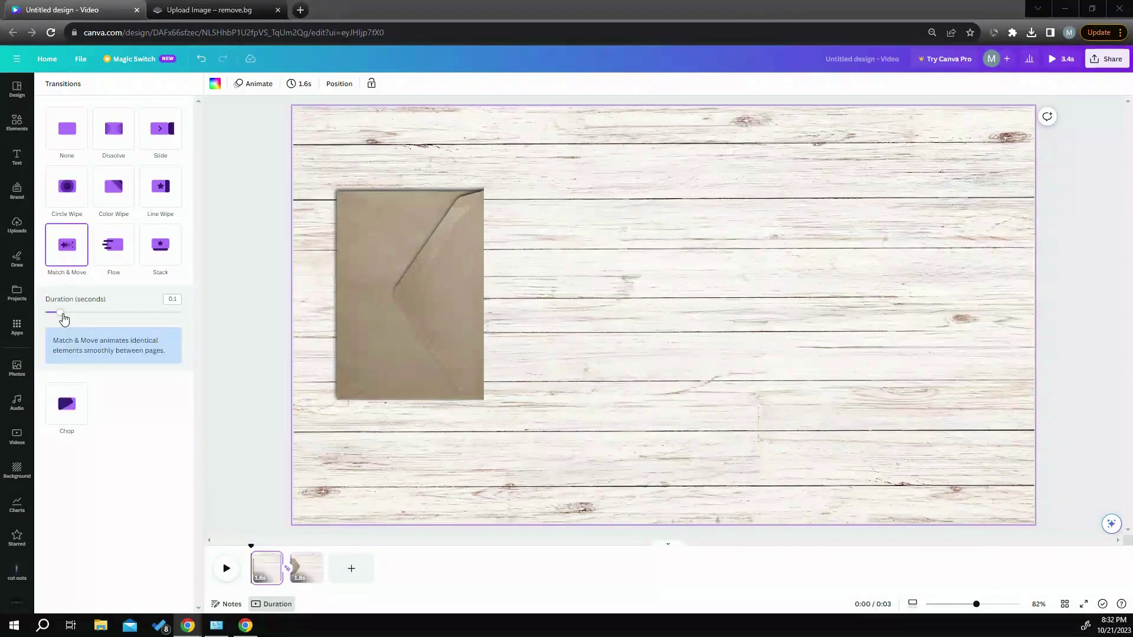
{"action": "left_click_drag", "start_coordinate": [61, 319], "coordinate": [59, 317]}
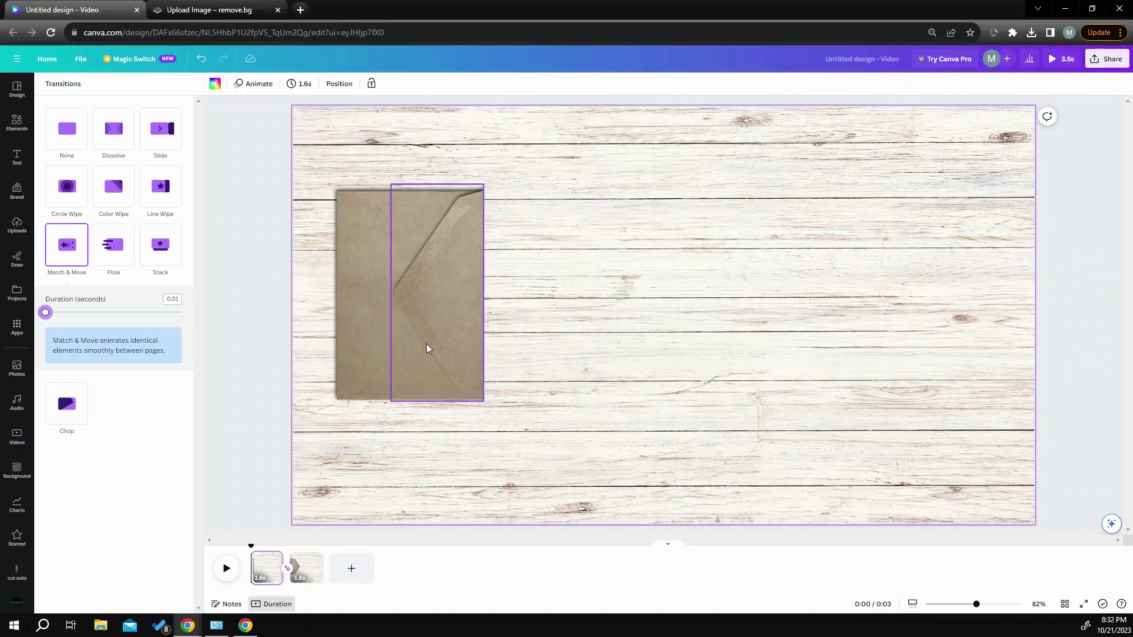
{"action": "left_click", "coordinate": [273, 574]}
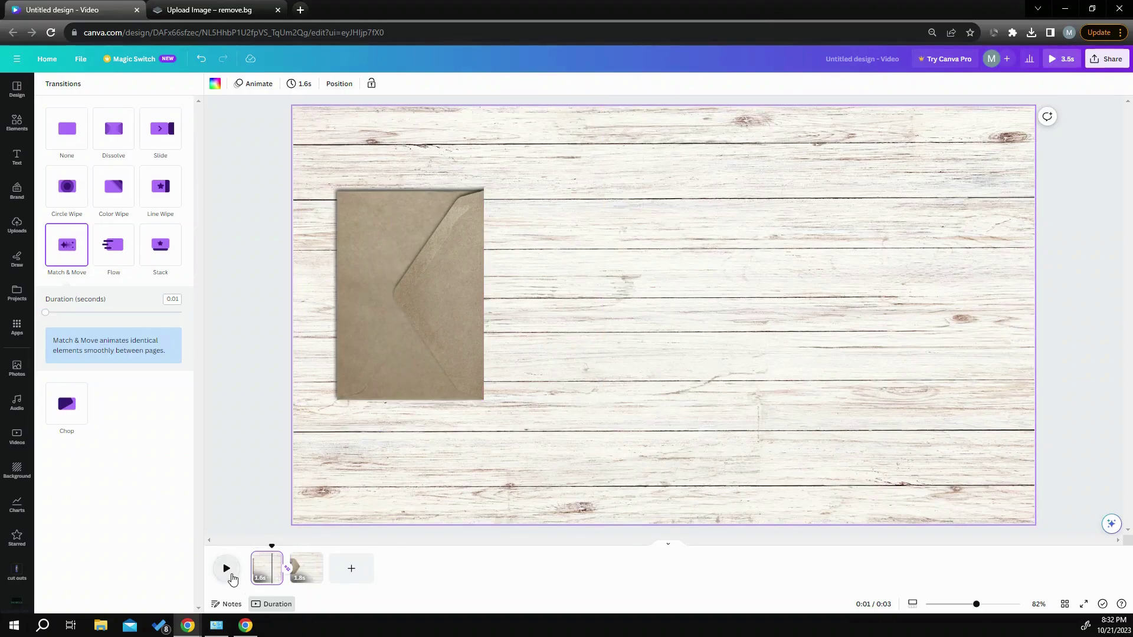
- Duplicate the open-envelope page and move the flap layer below the three puppy cards on the copy
{"action": "left_click", "coordinate": [313, 559]}
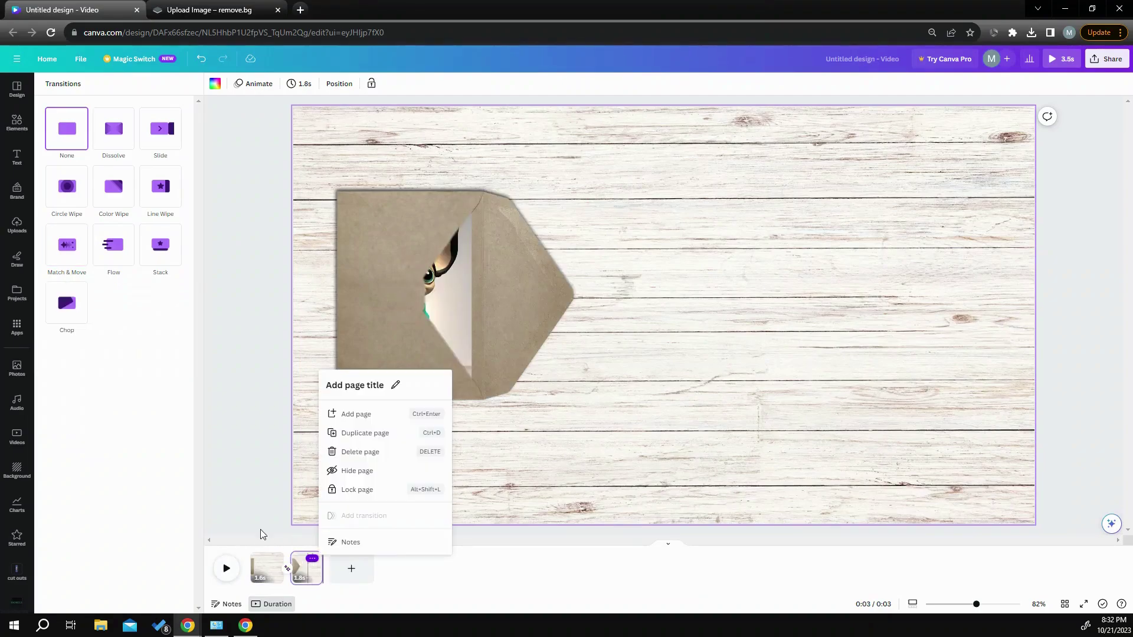
{"action": "left_click", "coordinate": [365, 437]}
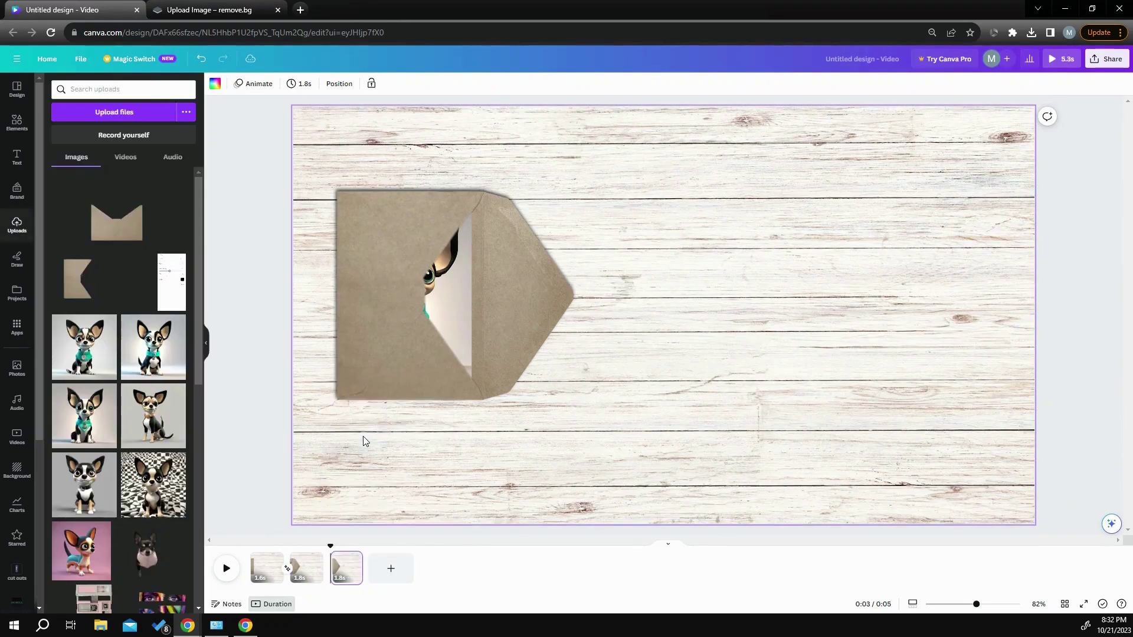
{"action": "left_click", "coordinate": [333, 84]}
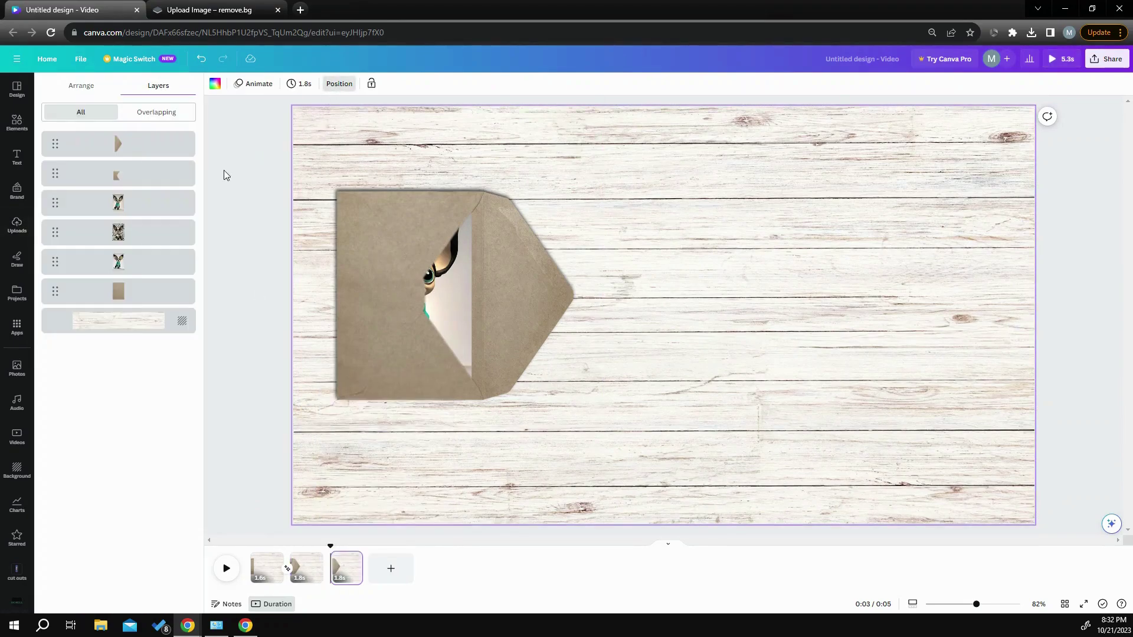
{"action": "left_click_drag", "start_coordinate": [121, 203], "coordinate": [124, 272]}
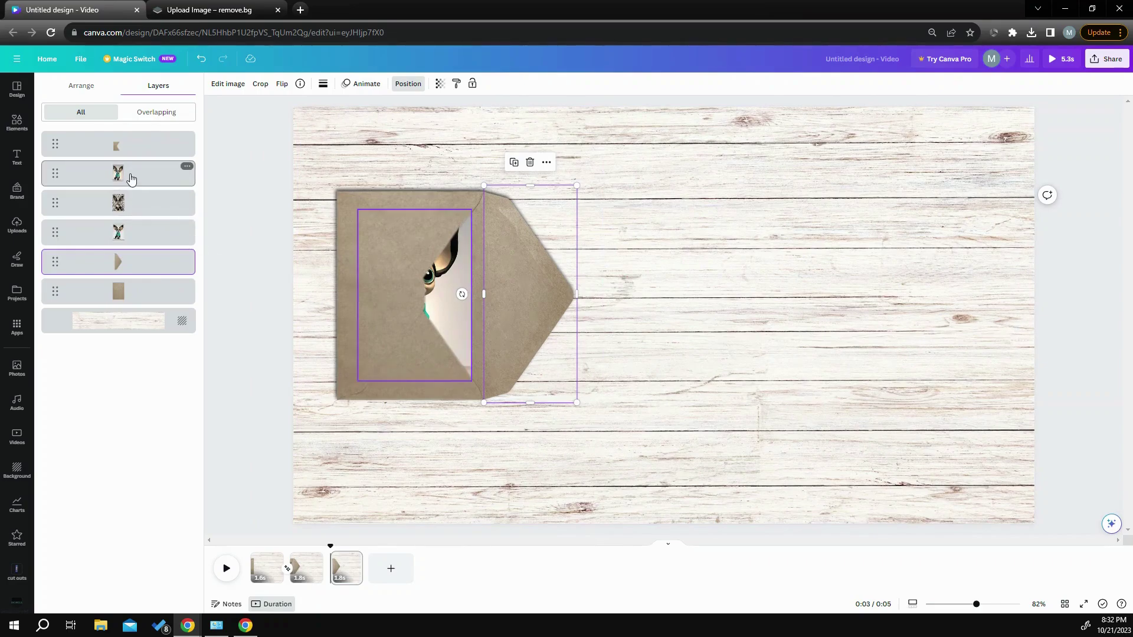
- Move the top puppy card out to the upper right of the background, tilt it clockwise, and raise the checkered card's layer above it
{"action": "left_click", "coordinate": [182, 172]}
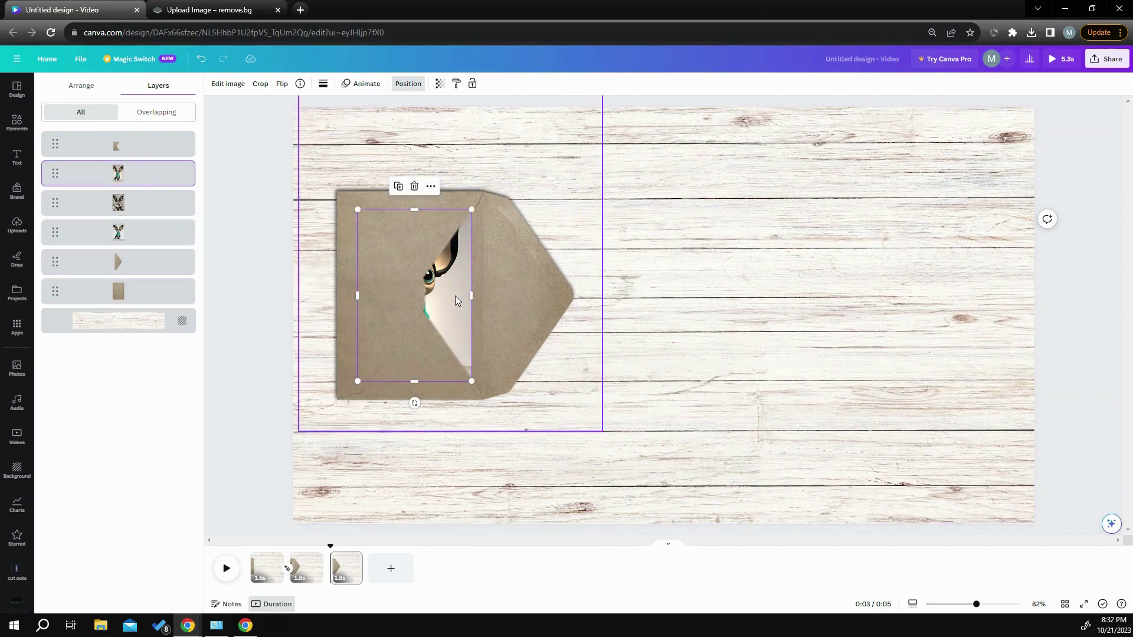
{"action": "left_click_drag", "start_coordinate": [455, 296], "coordinate": [905, 245]}
{"action": "left_click_drag", "start_coordinate": [863, 350], "coordinate": [815, 358]}
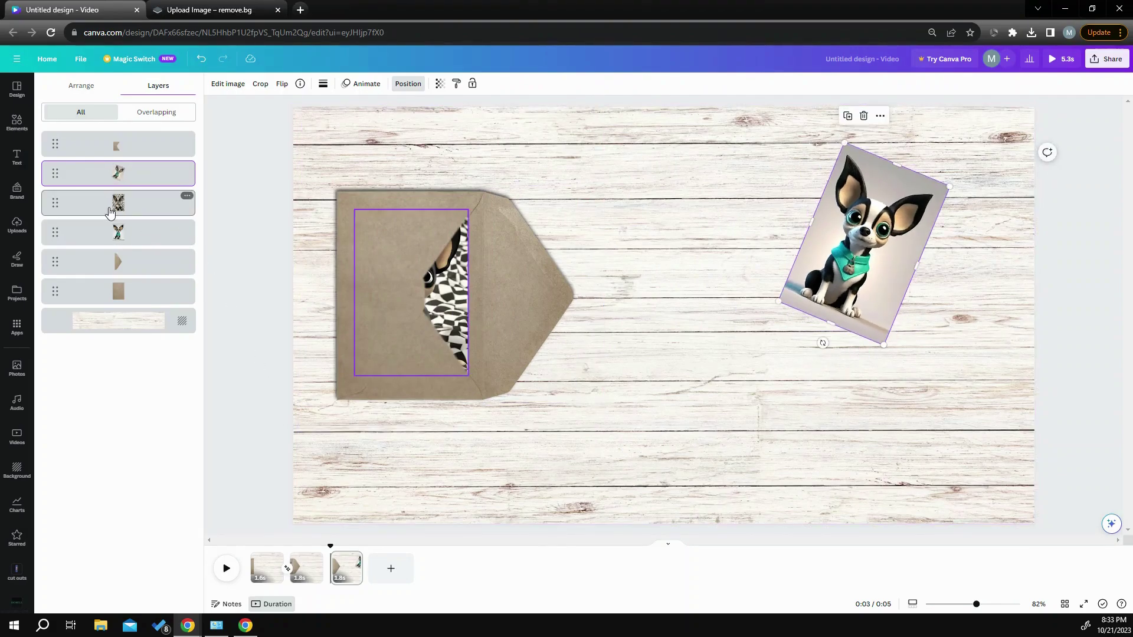
{"action": "left_click_drag", "start_coordinate": [110, 210], "coordinate": [103, 171]}
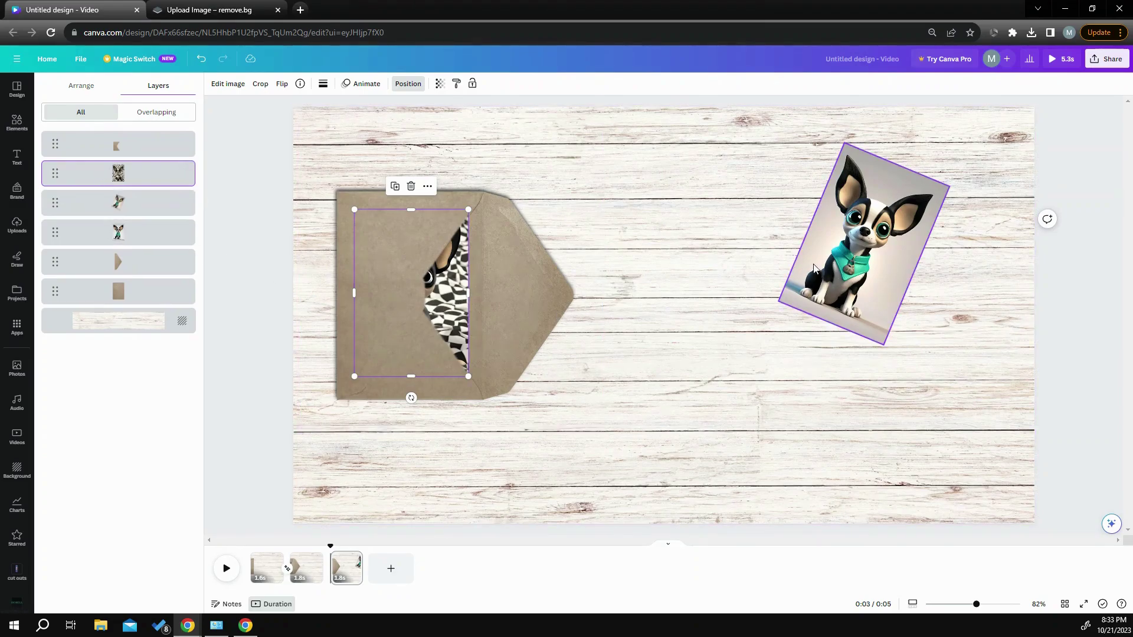
- Add a 0.92-second Match & Move transition between the second and third pages, and duplicate the third page
{"action": "left_click", "coordinate": [330, 580]}
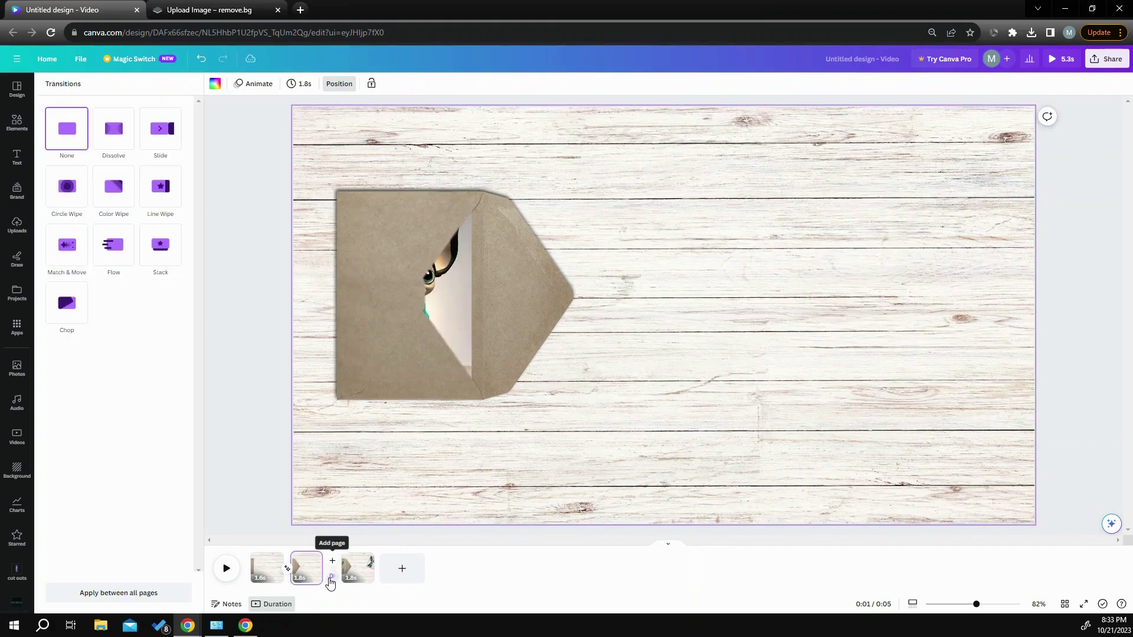
{"action": "left_click", "coordinate": [74, 251]}
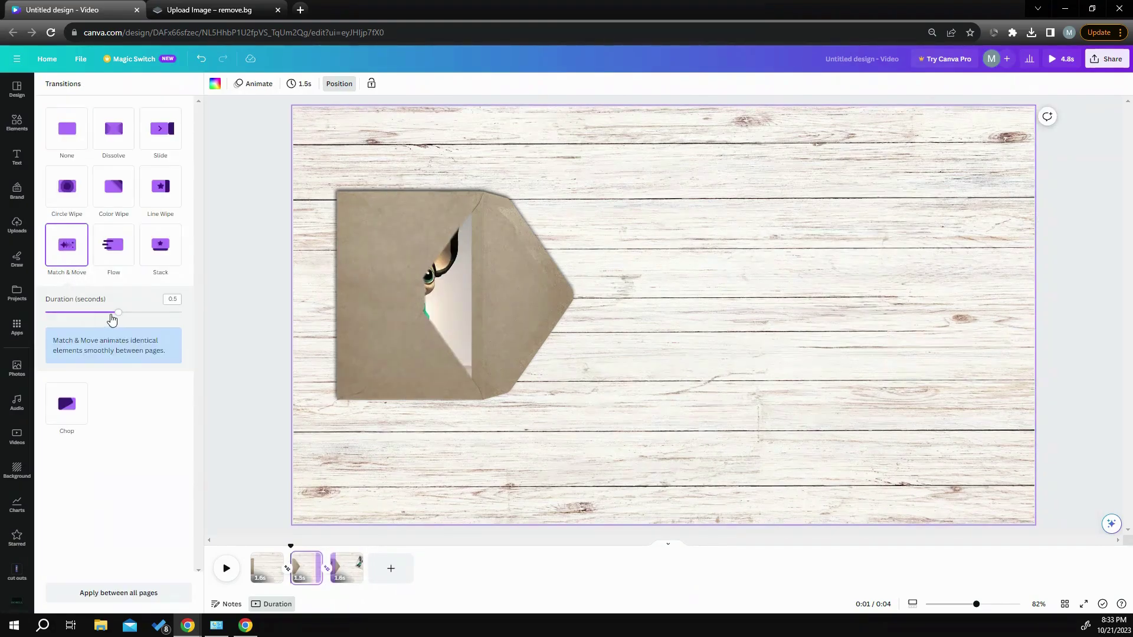
{"action": "left_click", "coordinate": [352, 560]}
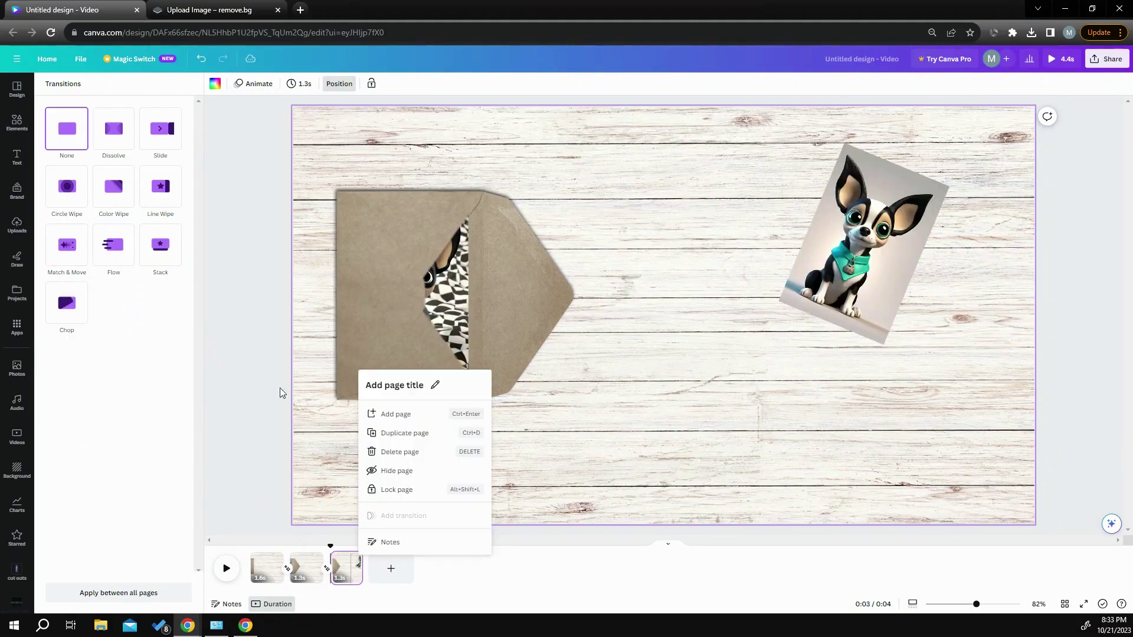
{"action": "left_click", "coordinate": [388, 434]}
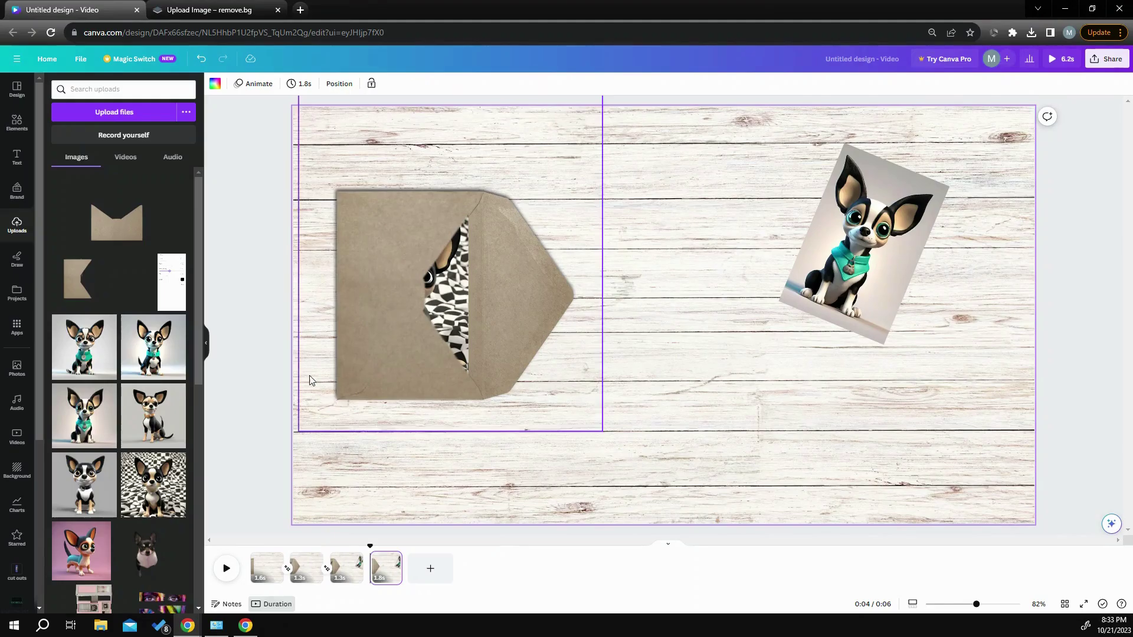
- Pull the checkered card out over the first card, tilt it counterclockwise, and raise the remaining puppy card's layer above both
{"action": "left_click", "coordinate": [339, 83]}
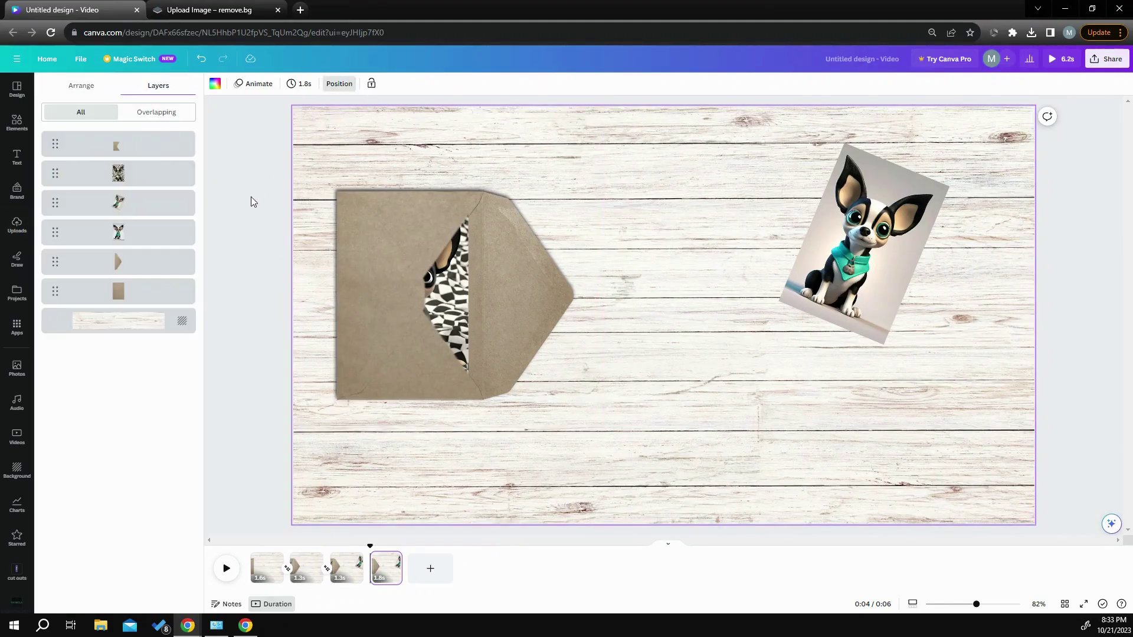
{"action": "left_click", "coordinate": [148, 184]}
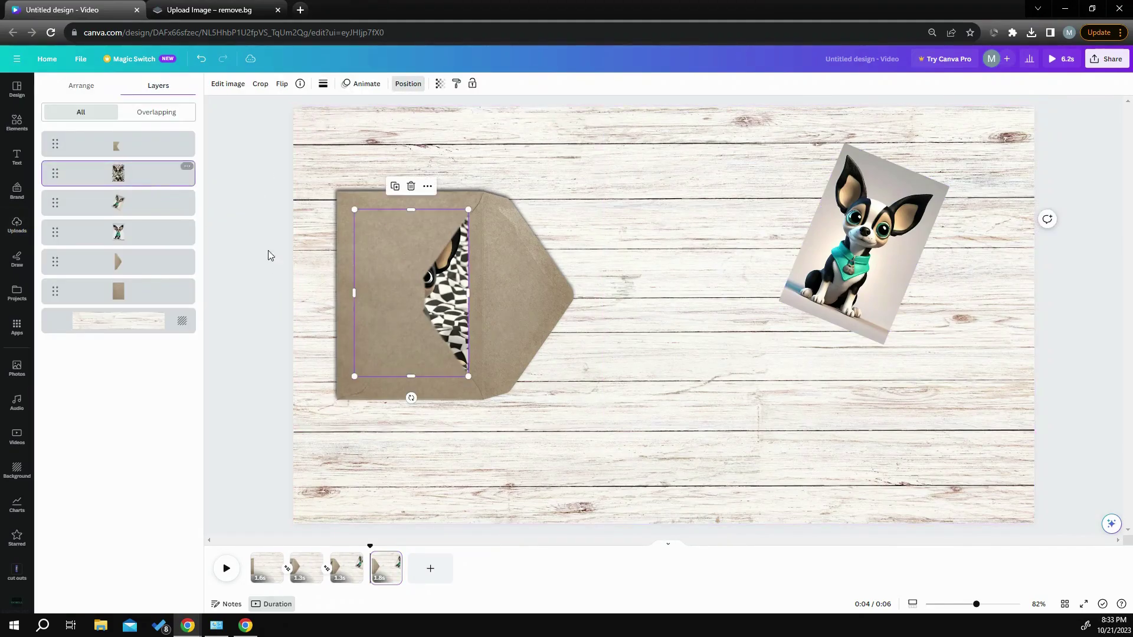
{"action": "left_click_drag", "start_coordinate": [444, 312], "coordinate": [854, 311]}
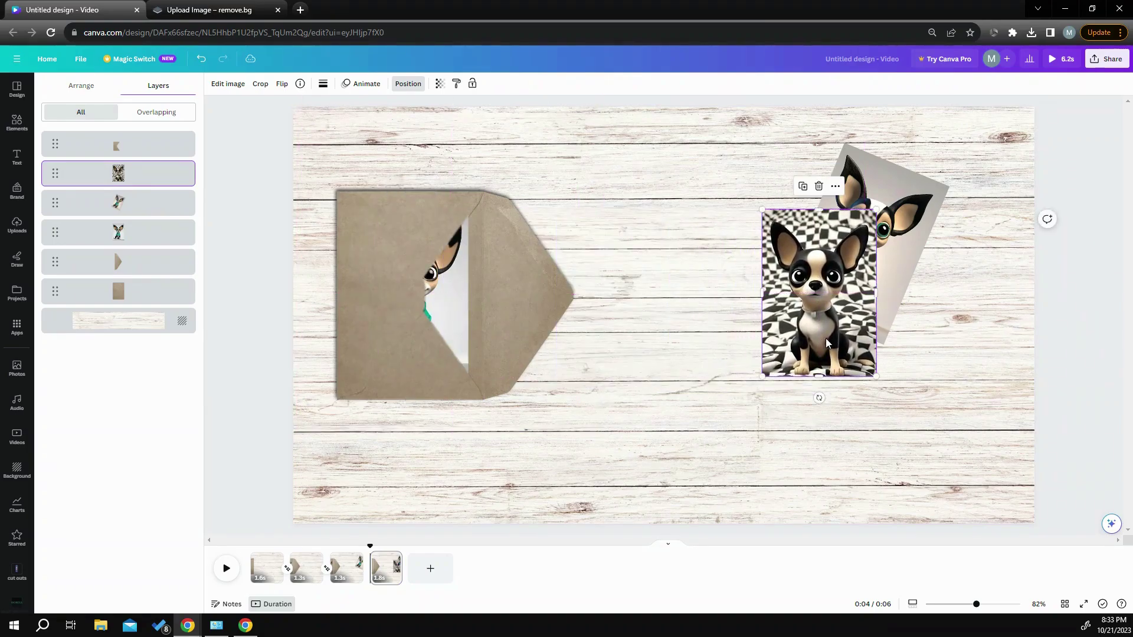
{"action": "left_click_drag", "start_coordinate": [819, 399], "coordinate": [893, 412]}
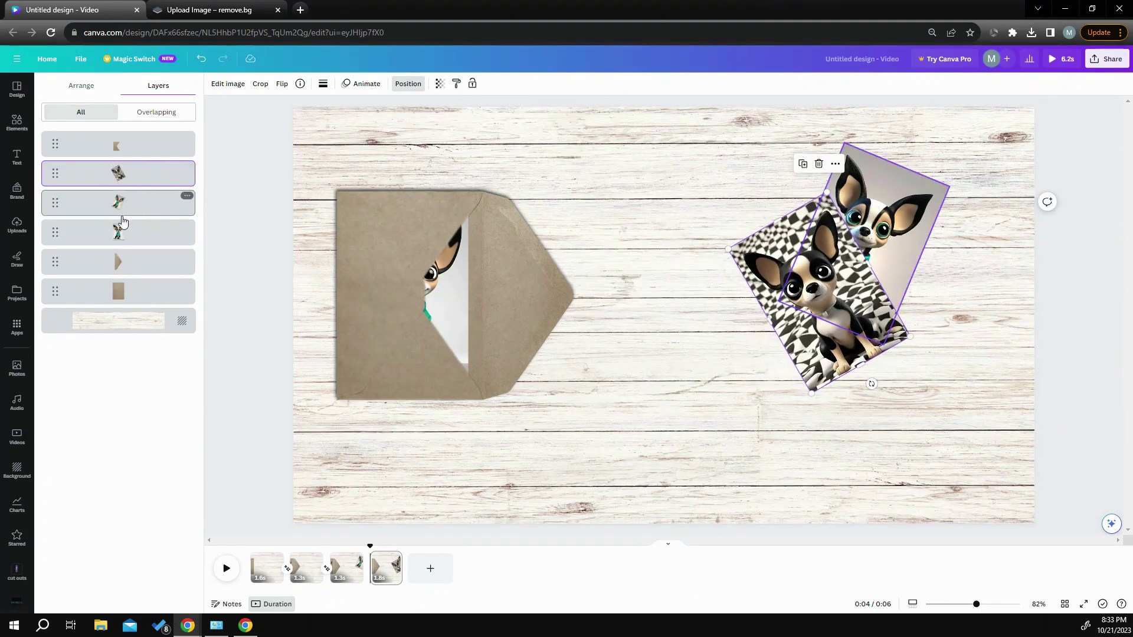
{"action": "left_click_drag", "start_coordinate": [118, 235], "coordinate": [118, 173]}
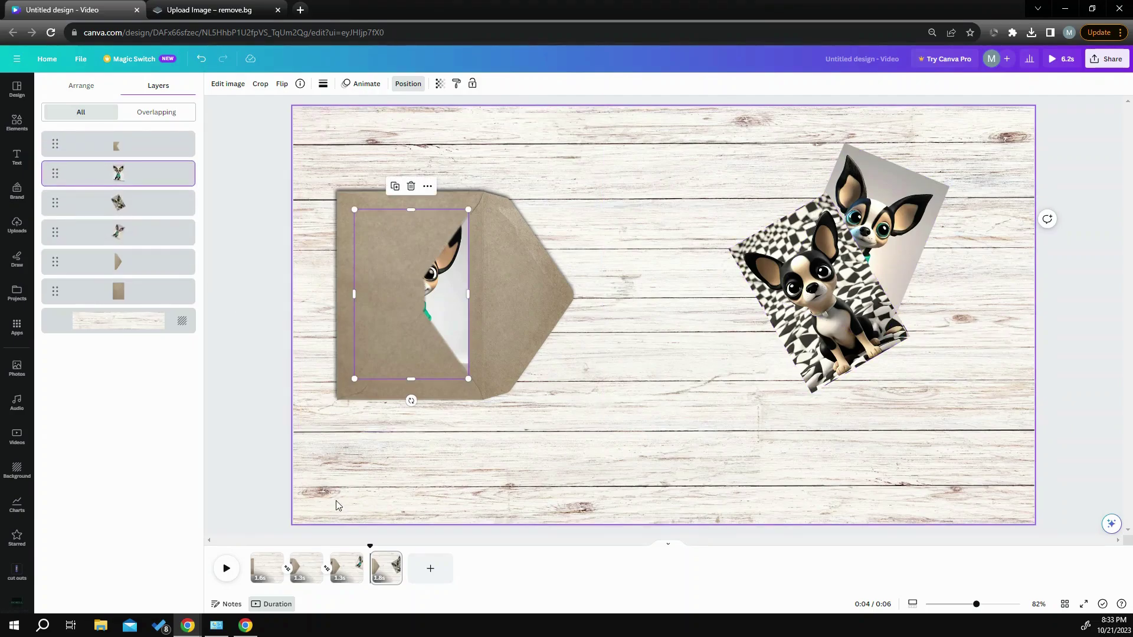
- Duplicate the fourth page and, on the copy, pull out the last puppy card, tilt it clockwise and fan it over the other two
{"action": "left_click", "coordinate": [392, 561]}
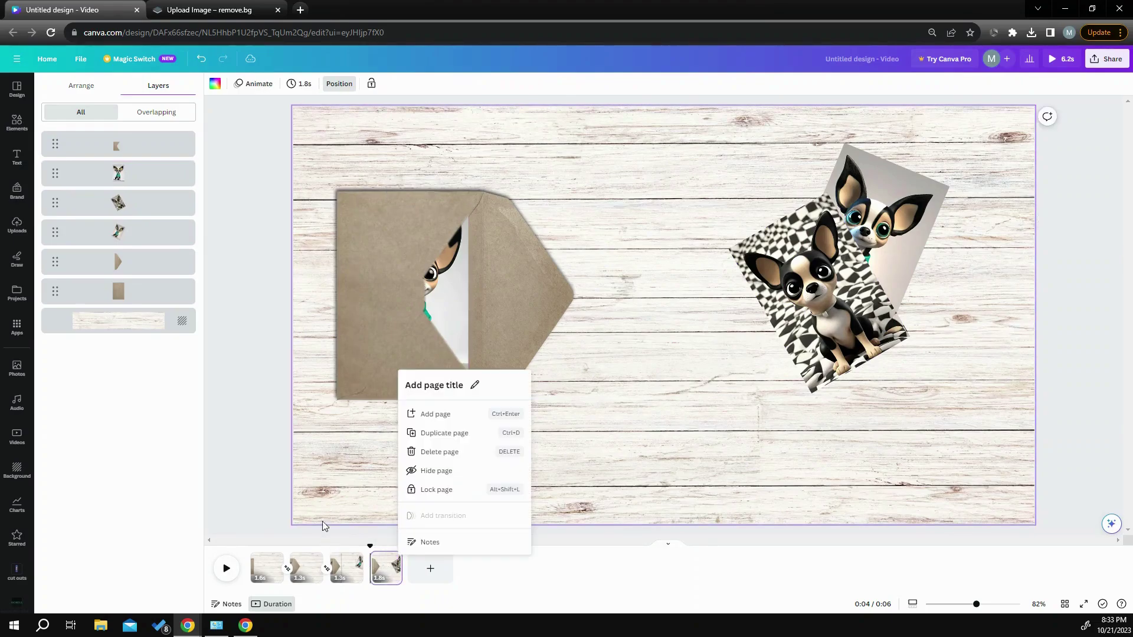
{"action": "left_click", "coordinate": [454, 436]}
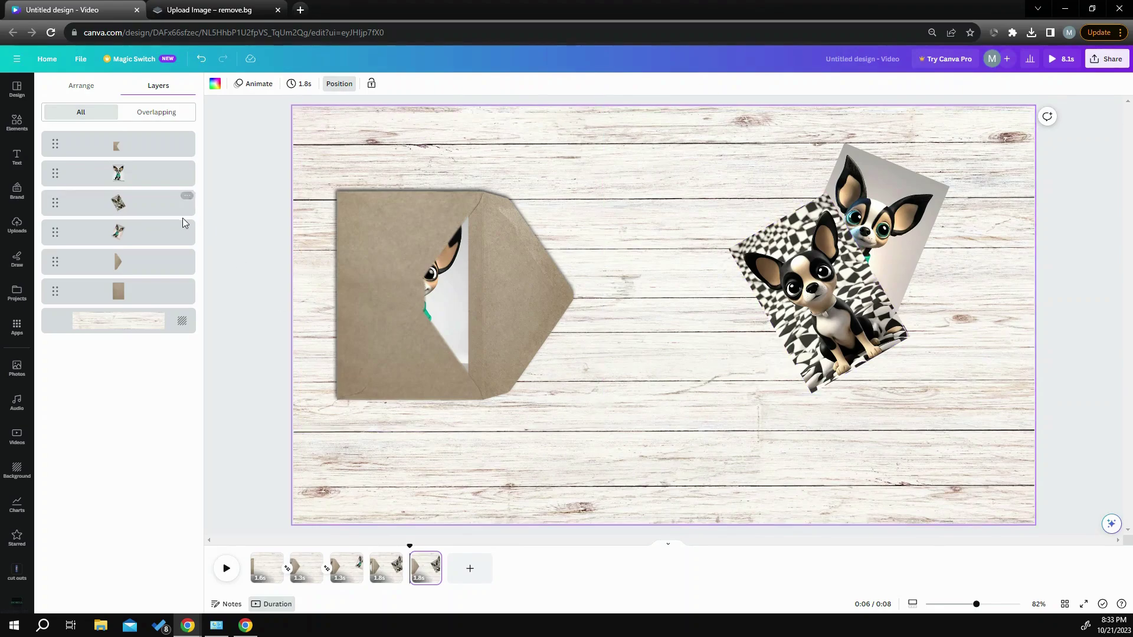
{"action": "left_click", "coordinate": [138, 183]}
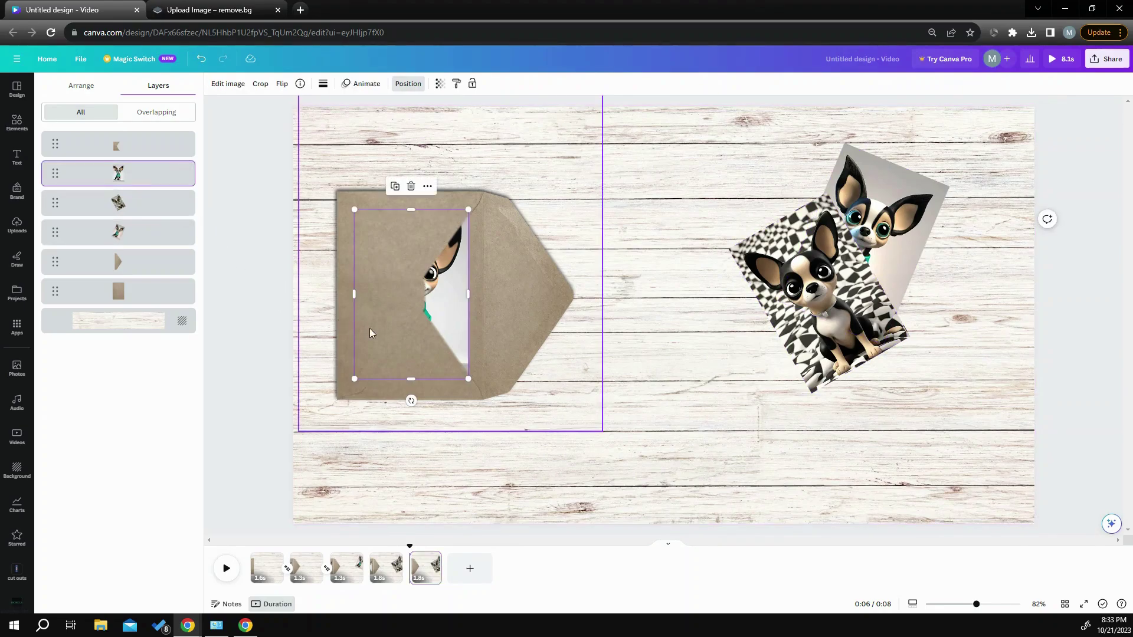
{"action": "left_click_drag", "start_coordinate": [447, 307], "coordinate": [782, 292]}
{"action": "mouse_move", "coordinate": [747, 383]}
{"action": "left_mouse_down"}
{"action": "mouse_move", "coordinate": [761, 399]}
{"action": "mouse_move", "coordinate": [725, 381]}
{"action": "left_mouse_up"}
{"action": "left_click_drag", "start_coordinate": [773, 304], "coordinate": [971, 249]}
{"action": "mouse_move", "coordinate": [867, 334]}
{"action": "left_mouse_down"}
{"action": "mouse_move", "coordinate": [869, 354]}
{"action": "mouse_move", "coordinate": [843, 337]}
{"action": "mouse_move", "coordinate": [856, 342]}
{"action": "left_mouse_up"}
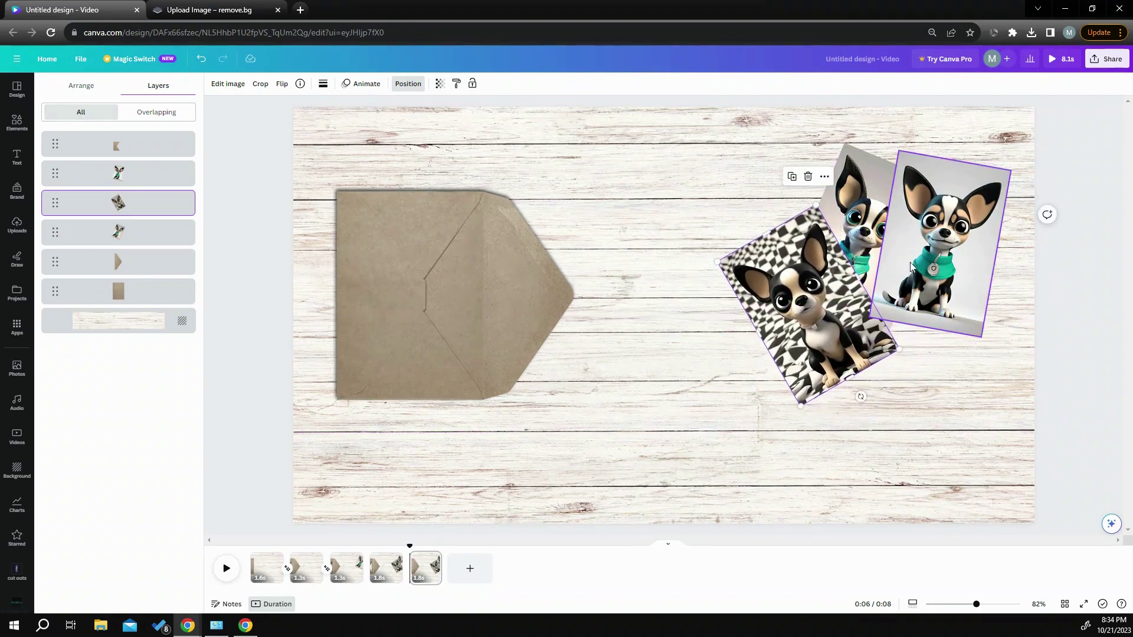
{"action": "left_click_drag", "start_coordinate": [924, 285], "coordinate": [883, 349]}
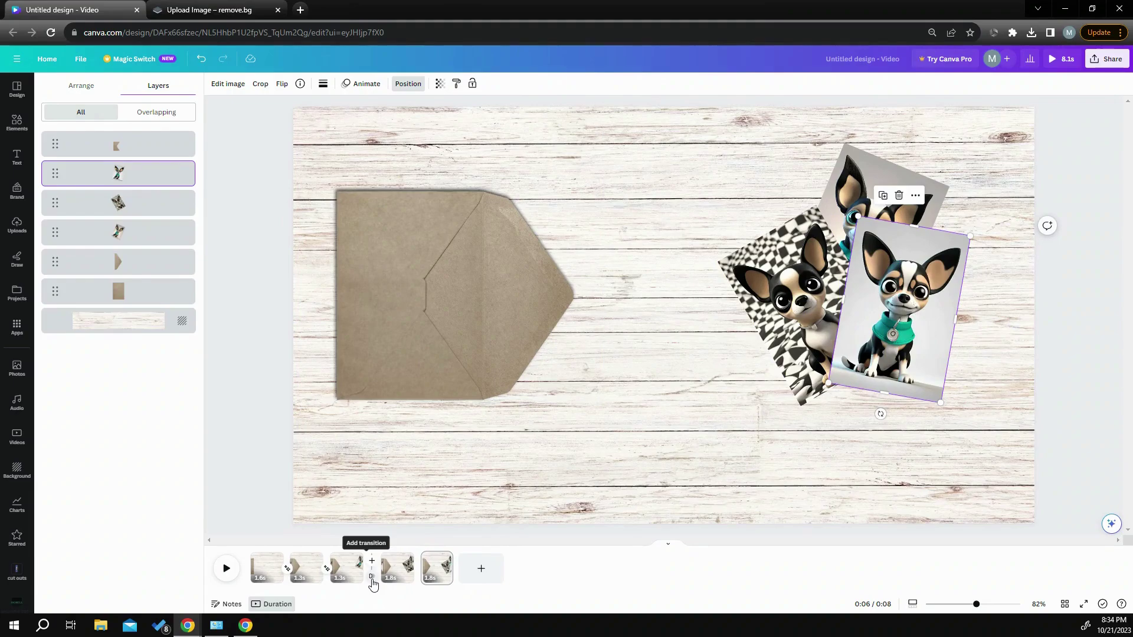
- Add Match & Move transitions of 0.92 seconds between the third and fourth pages and between the fourth and fifth pages
{"action": "left_click", "coordinate": [373, 583]}
{"action": "left_click", "coordinate": [66, 244]}
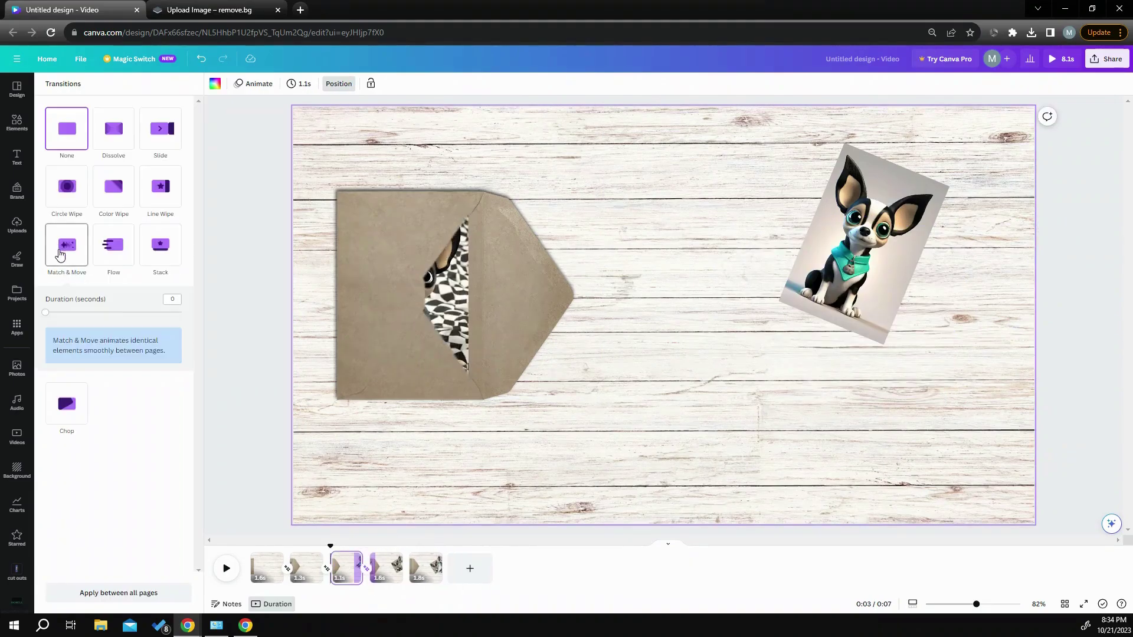
{"action": "left_click_drag", "start_coordinate": [146, 323], "coordinate": [210, 354]}
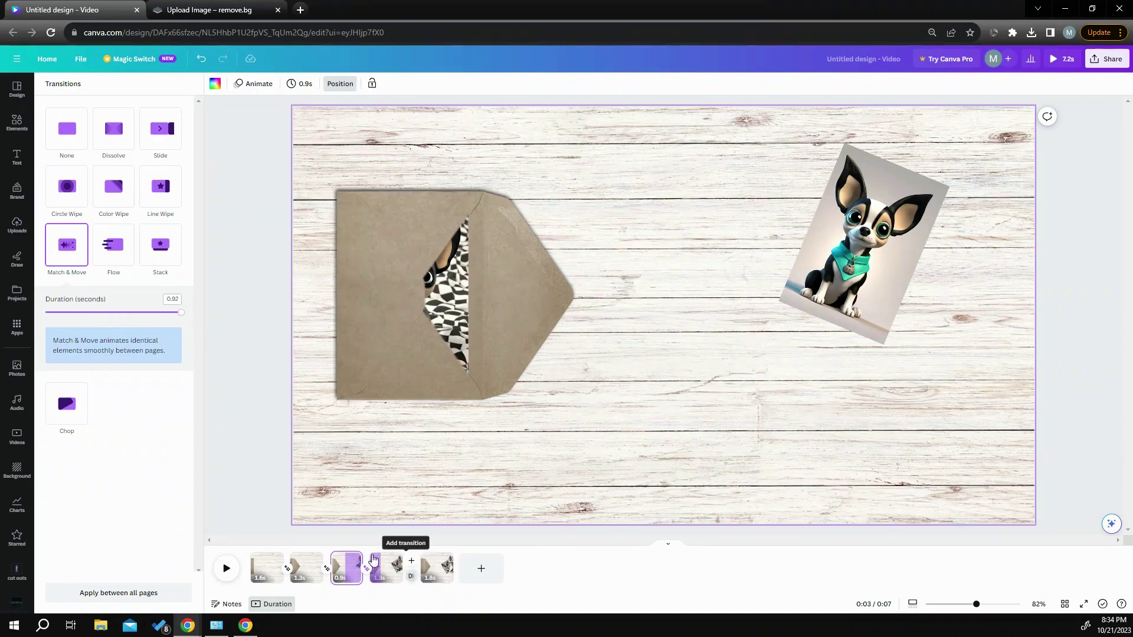
{"action": "left_click", "coordinate": [373, 559]}
{"action": "left_click", "coordinate": [67, 244]}
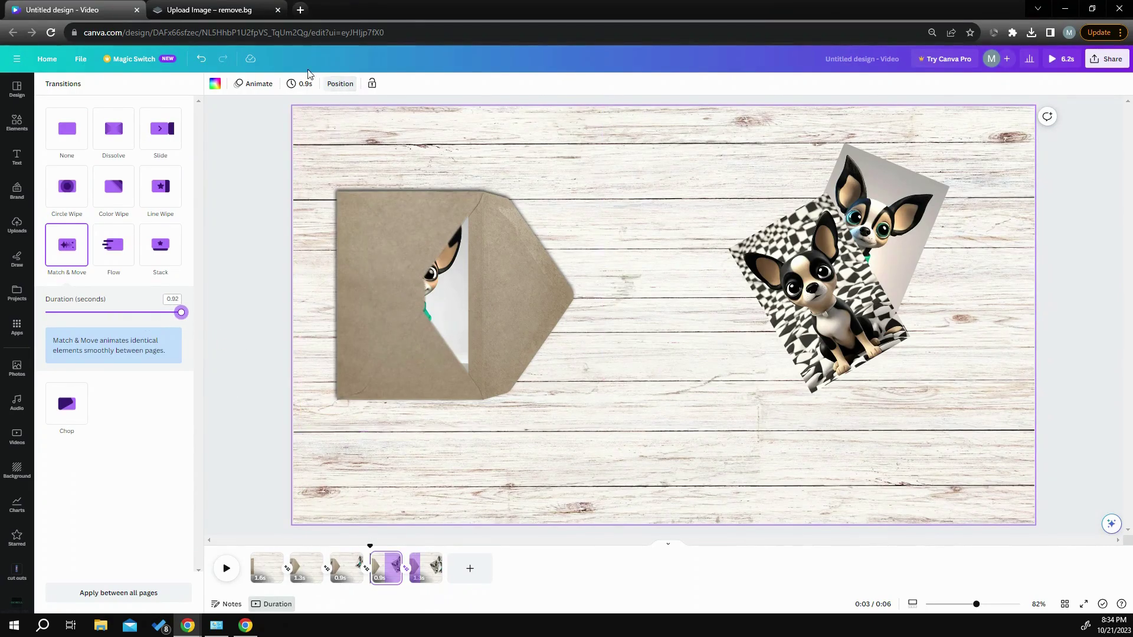
- Play the whole animation from the first page to check the envelope opening and the cards sliding out
{"action": "left_click", "coordinate": [266, 567]}
{"action": "left_click", "coordinate": [229, 580]}
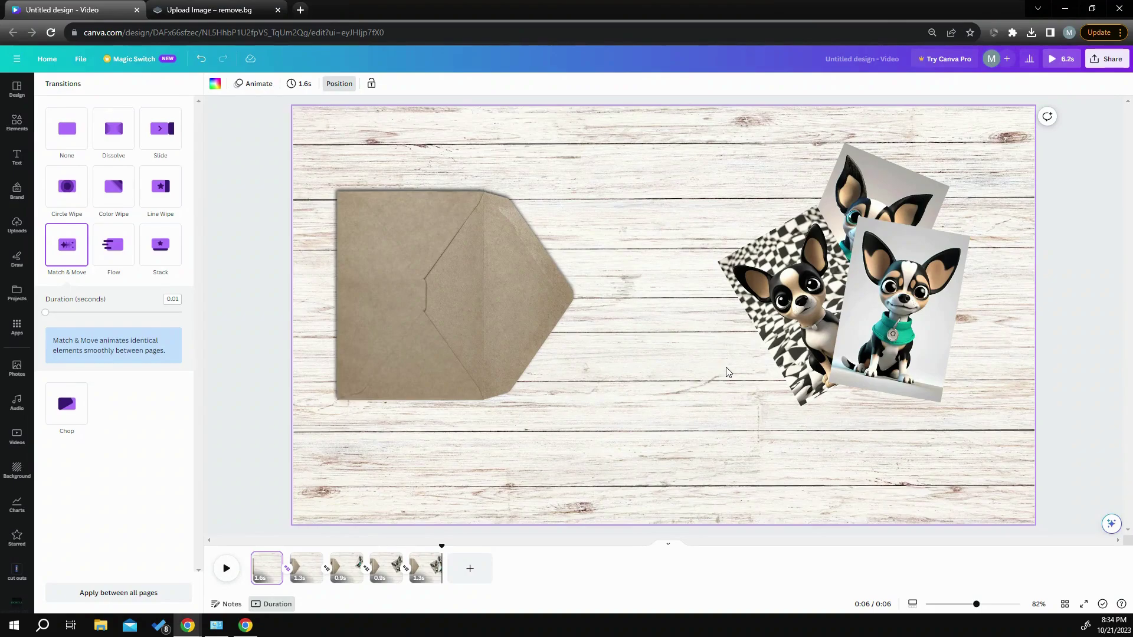
{"action": "left_click", "coordinate": [289, 573]}
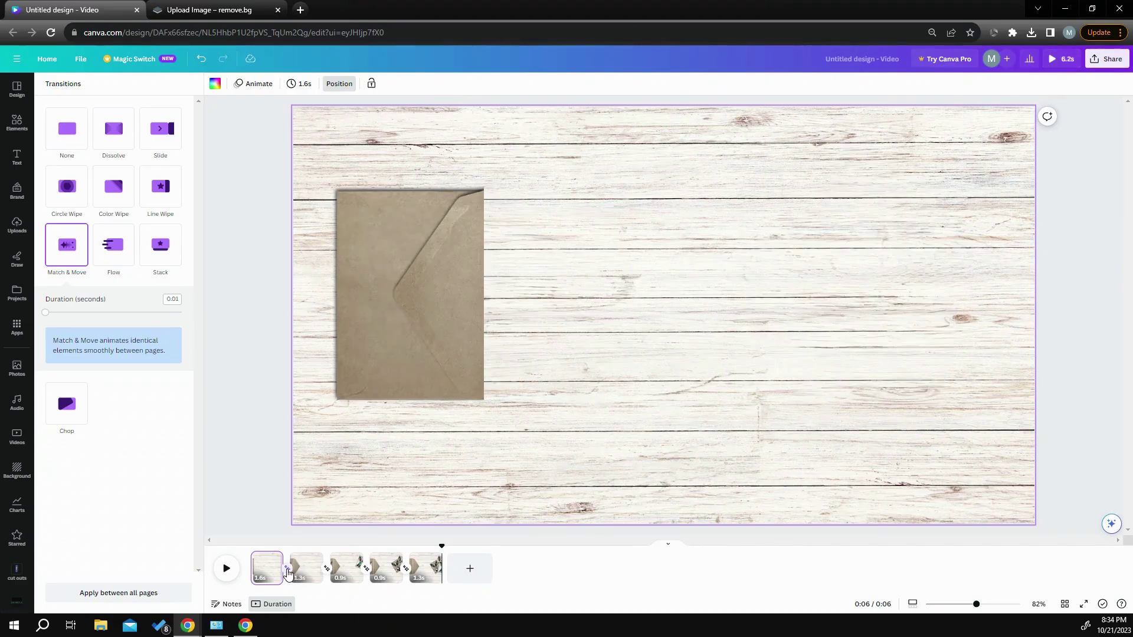
- Duplicate the open-envelope page and the closed-envelope page, and place the copies in that order at the end of the timeline
{"action": "left_click", "coordinate": [316, 562]}
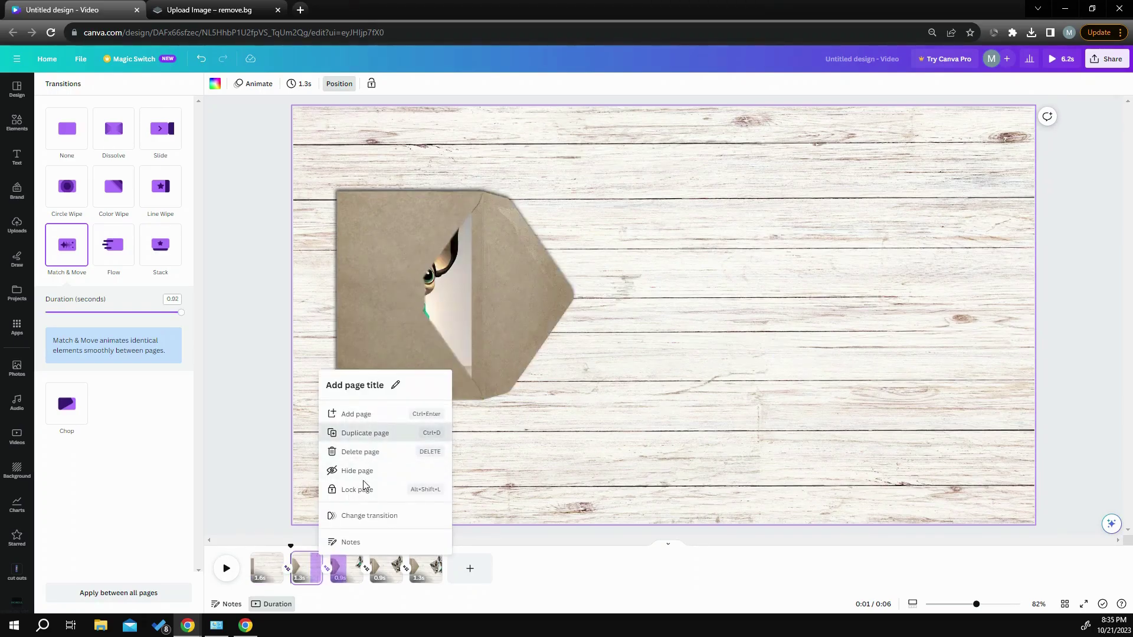
{"action": "left_click", "coordinate": [361, 500]}
{"action": "left_click_drag", "start_coordinate": [349, 567], "coordinate": [494, 570]}
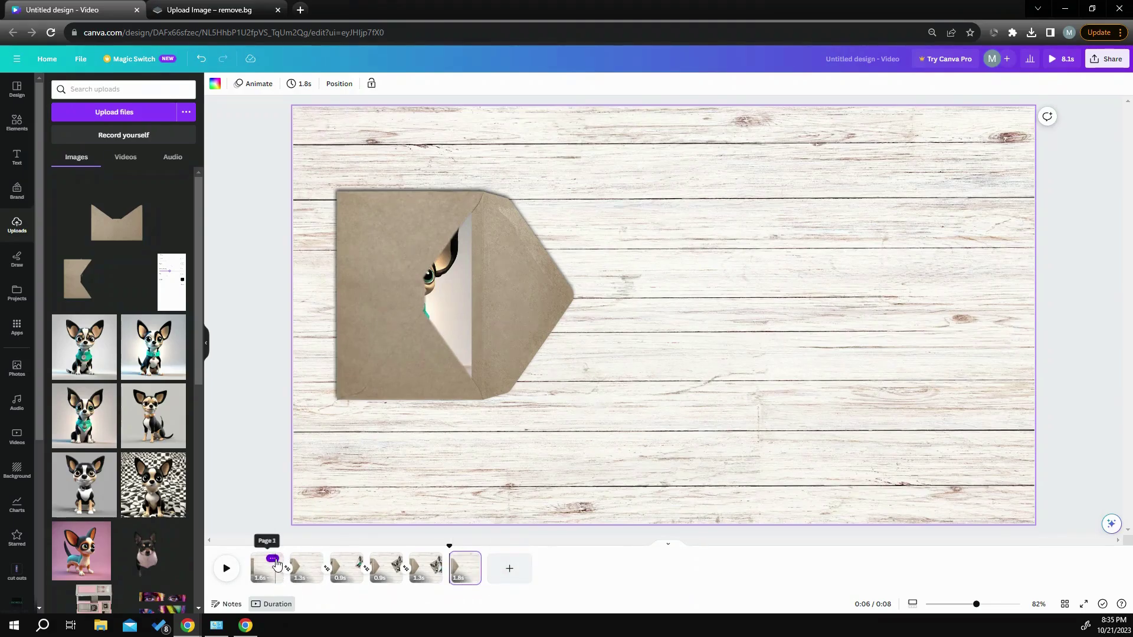
{"action": "left_click", "coordinate": [273, 560]}
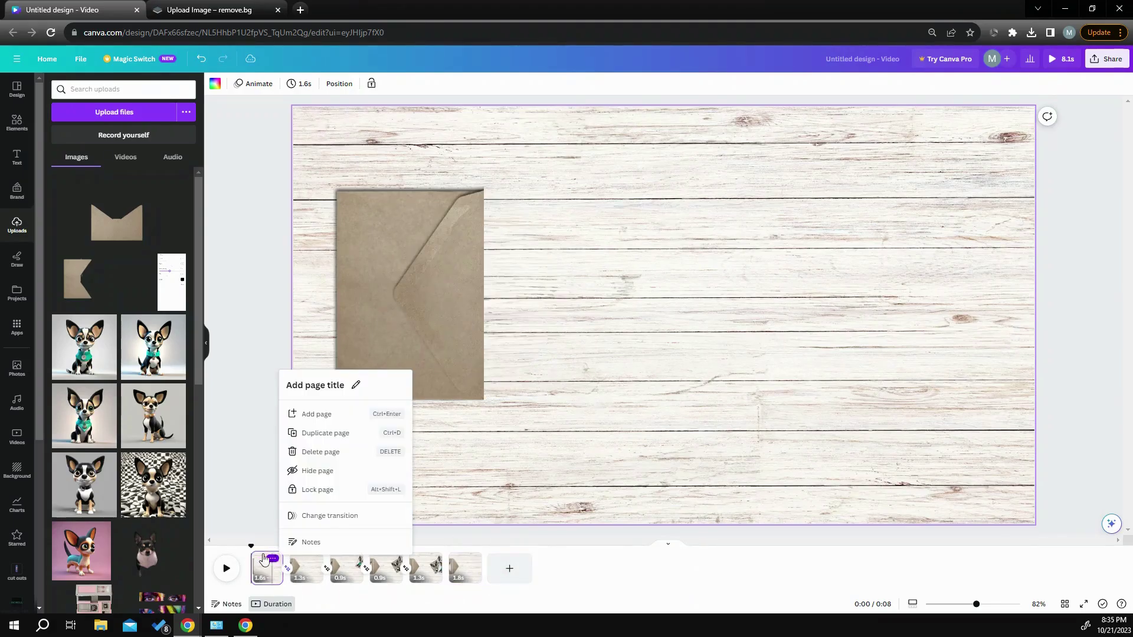
{"action": "left_click", "coordinate": [310, 434]}
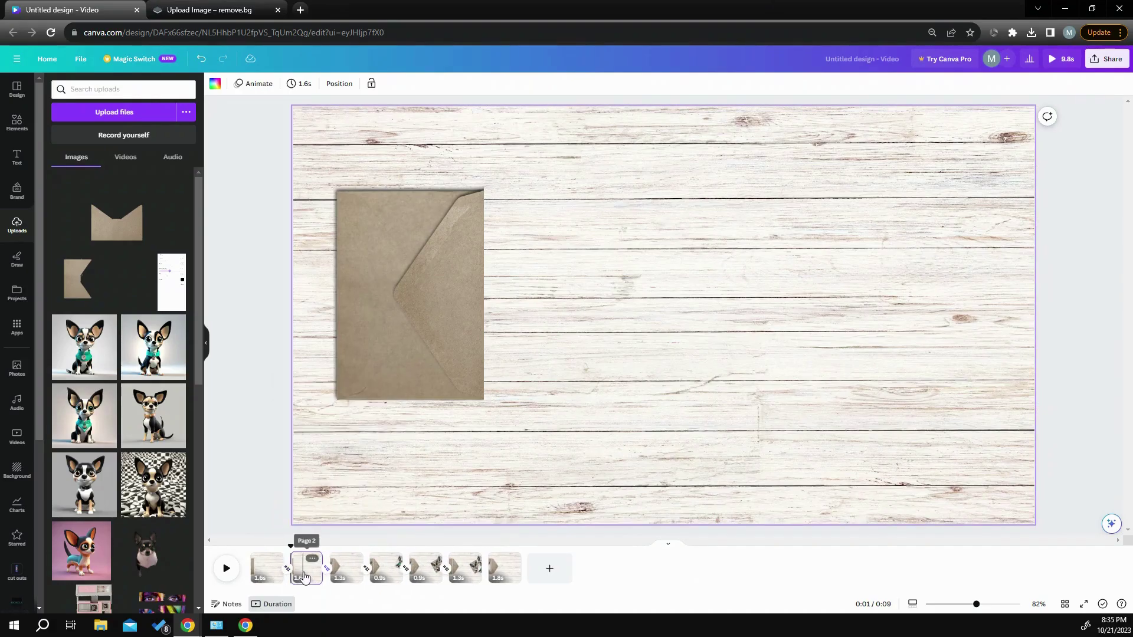
{"action": "left_click_drag", "start_coordinate": [307, 585], "coordinate": [486, 572]}
- Add Match & Move transitions: shortest duration between the last two pages, and 0.92 seconds between the fifth and sixth pages
{"action": "left_click", "coordinate": [485, 570]}
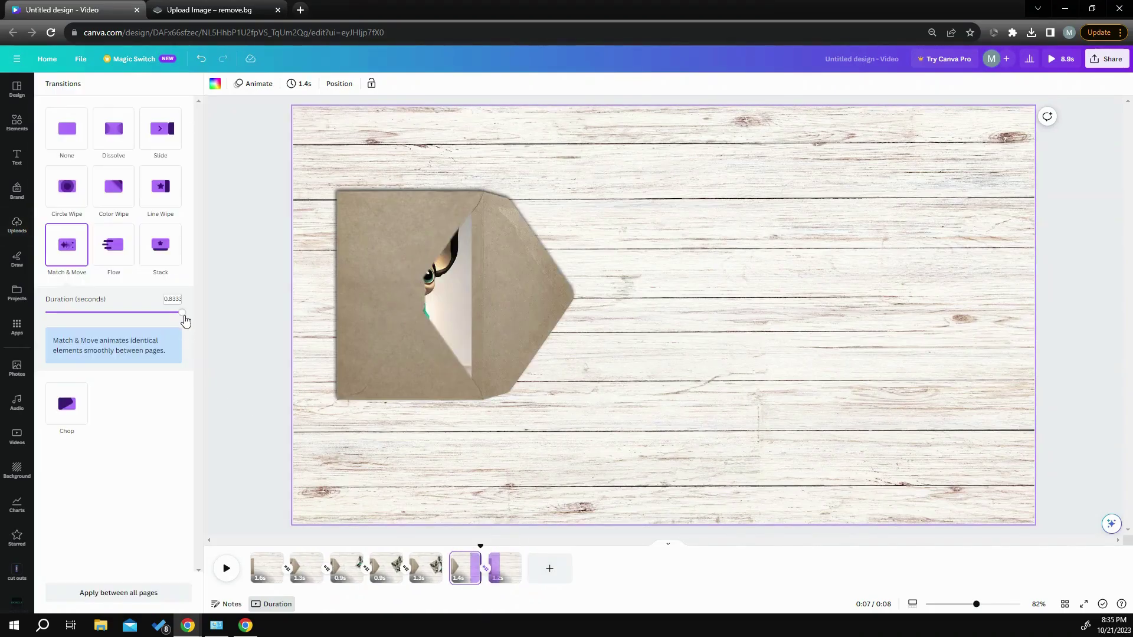
{"action": "left_click_drag", "start_coordinate": [183, 313], "coordinate": [46, 313]}
{"action": "left_click", "coordinate": [452, 577]}
{"action": "left_click", "coordinate": [78, 253]}
{"action": "left_click_drag", "start_coordinate": [118, 313], "coordinate": [181, 312]}
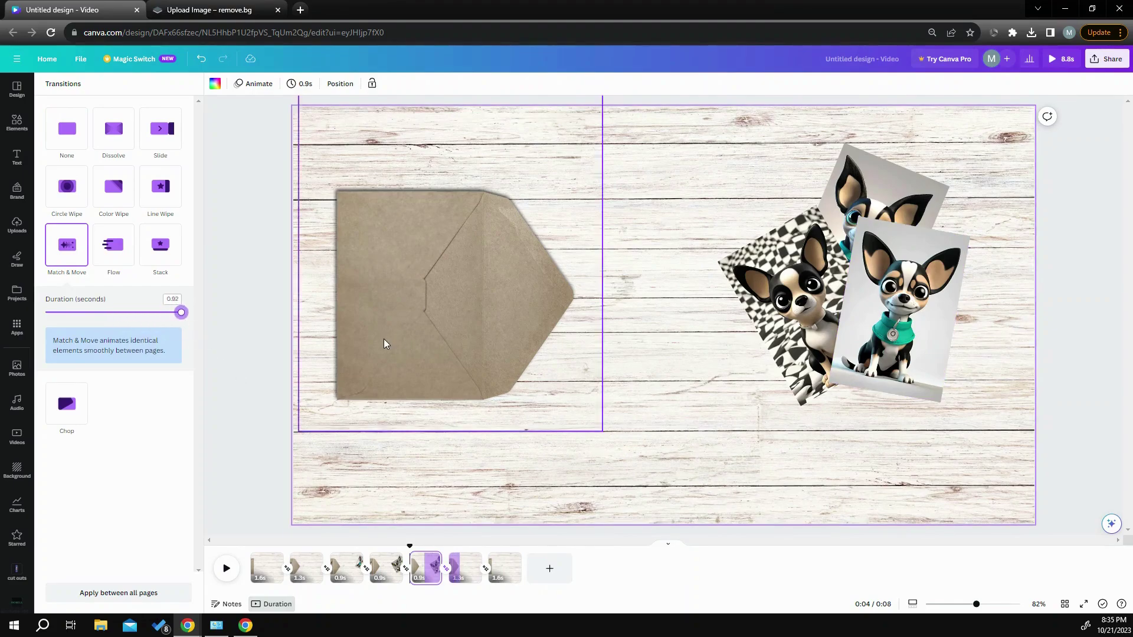
- Preview the animation's ending, starting from the fourth page
{"action": "left_click", "coordinate": [383, 568]}
{"action": "left_click", "coordinate": [223, 575]}
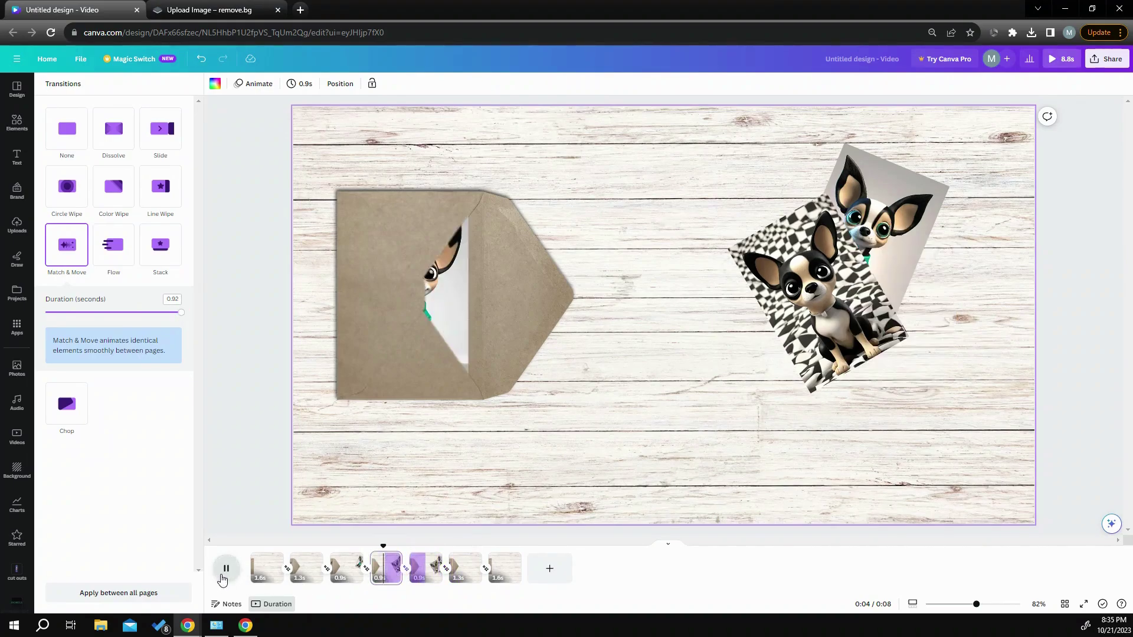